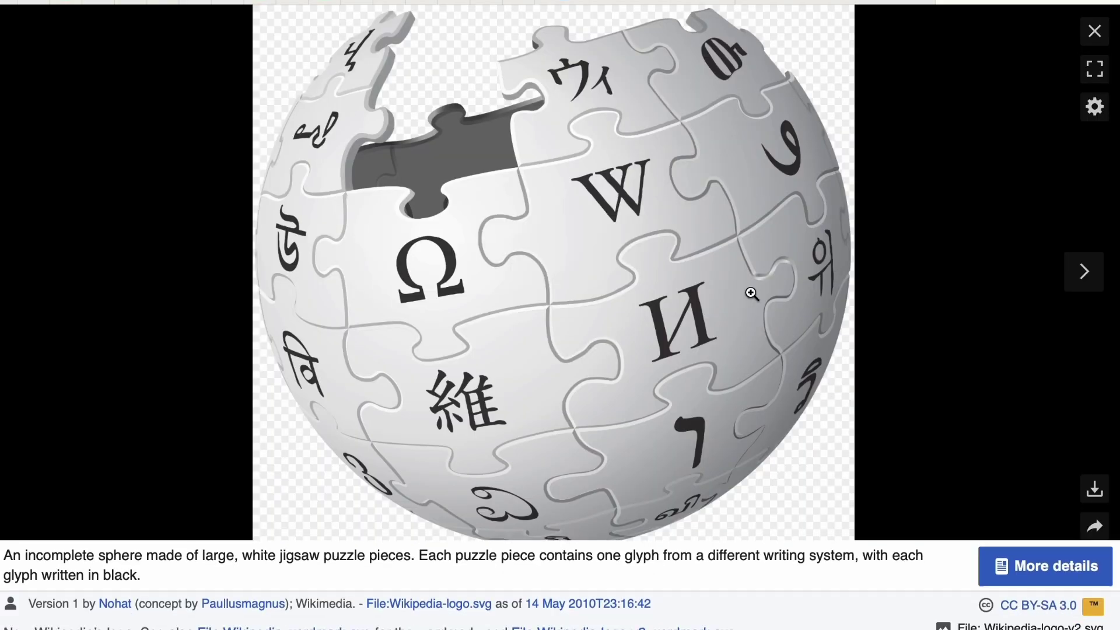
Step: Open the full details page of the Wikipedia logo image and look through its file information
{"action": "left_click", "coordinate": [1043, 580]}
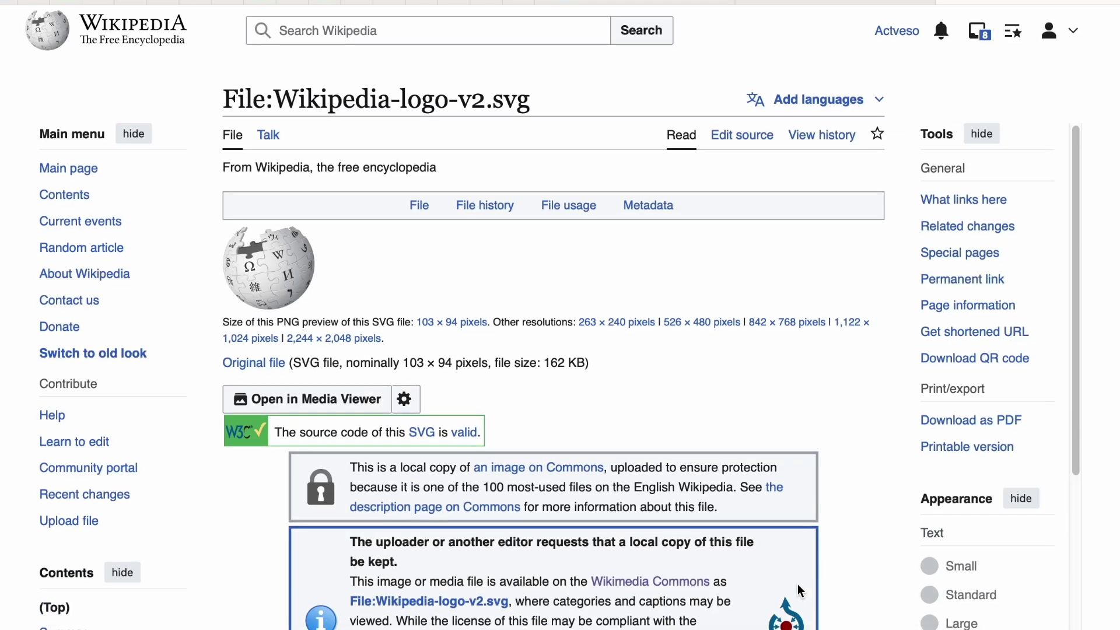
{"action": "scroll", "coordinate": [797, 583], "scroll_direction": "down", "scroll_amount": 2}
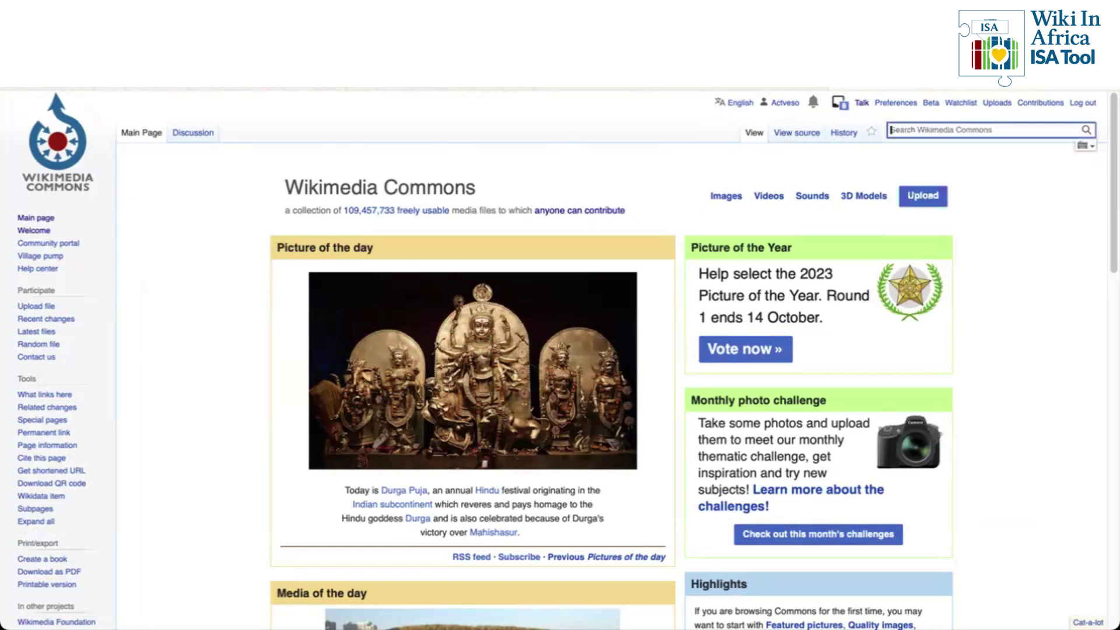
Step: Search Wikimedia Commons for "Commons: Wiki Loves Africa 2024" and highlight the contest page's title
{"action": "type", "text": "Commons: Wiki Loves Afr"}
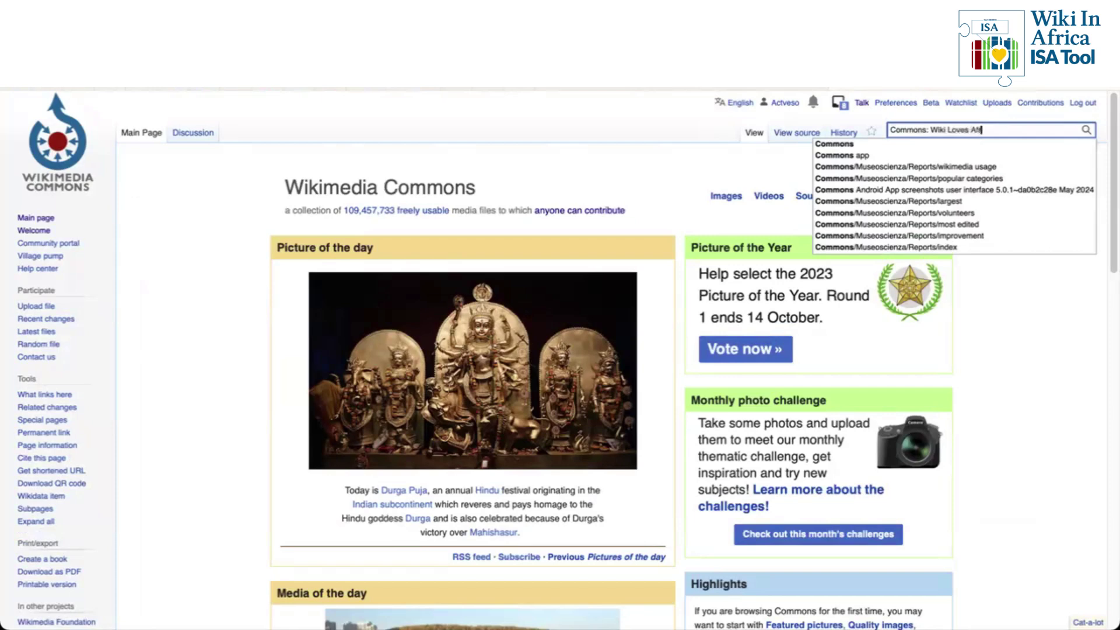
{"action": "type", "text": "ica 2024"}
{"action": "key", "text": "Return"}
{"action": "left_click_drag", "start_coordinate": [420, 167], "coordinate": [140, 165]}
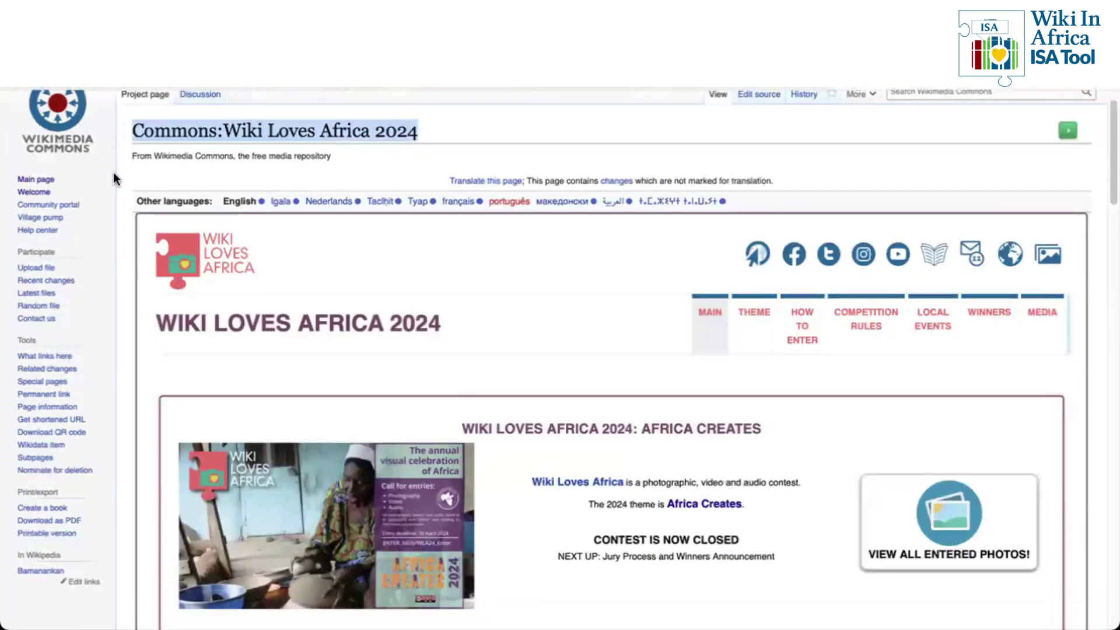
Step: Open the list of all 2024 contest entries and highlight the category title
{"action": "scroll", "coordinate": [112, 175], "scroll_direction": "down", "scroll_amount": 5}
{"action": "scroll", "coordinate": [116, 178], "scroll_direction": "down", "scroll_amount": 1}
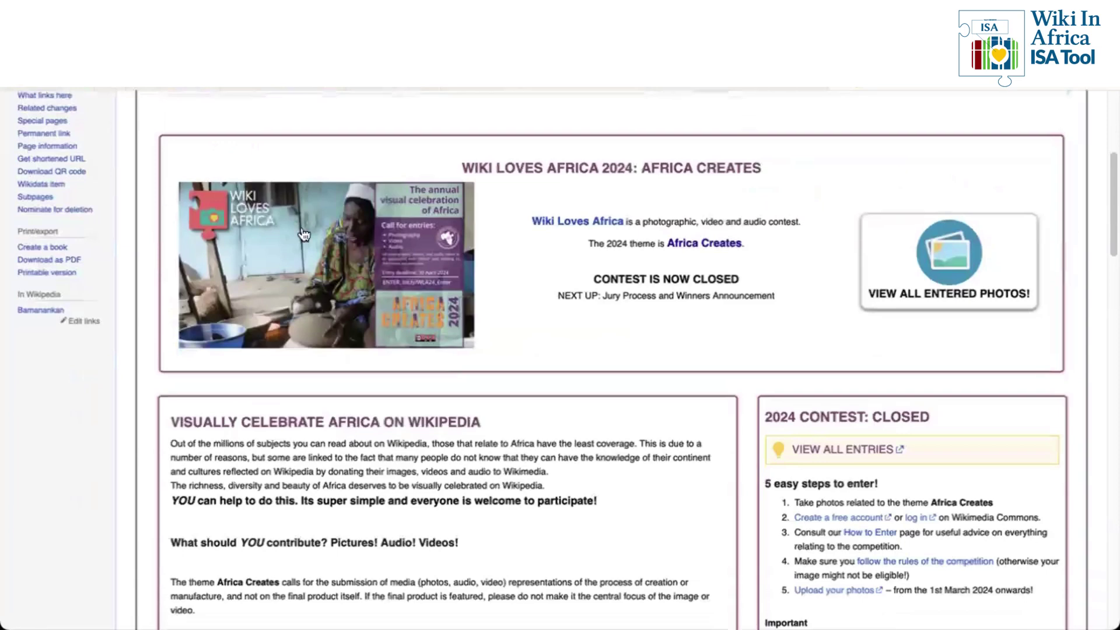
{"action": "left_click", "coordinate": [845, 450]}
{"action": "left_click_drag", "start_coordinate": [522, 170], "coordinate": [144, 169]}
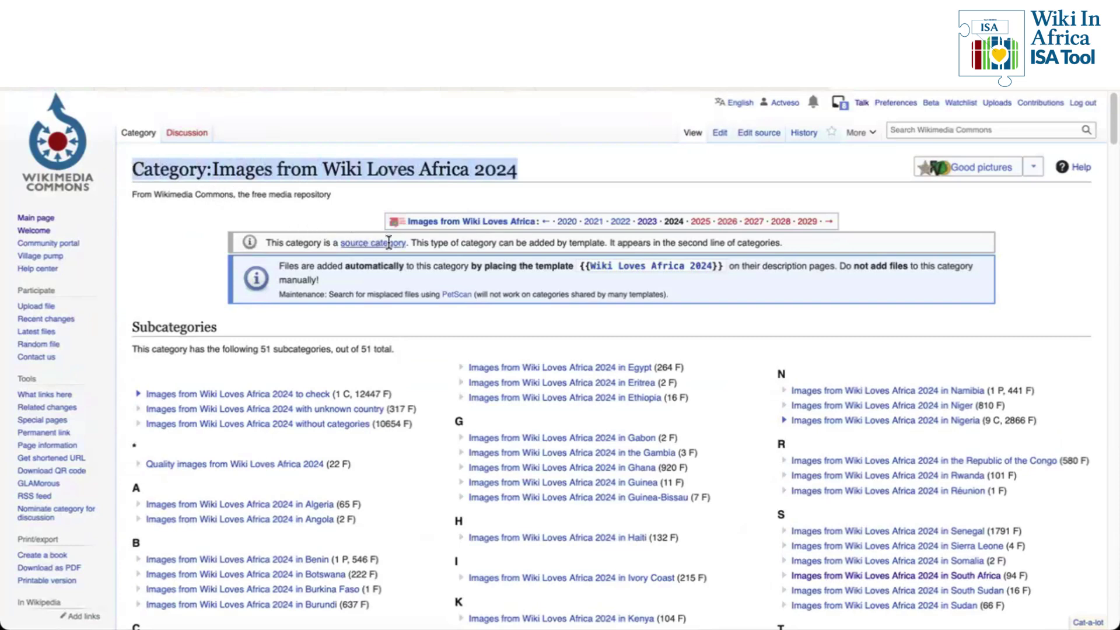
Step: Open the South Africa subcategory of the Wiki Loves Africa 2024 images, highlight its title and look through its media files
{"action": "scroll", "coordinate": [780, 440], "scroll_direction": "down", "scroll_amount": 3}
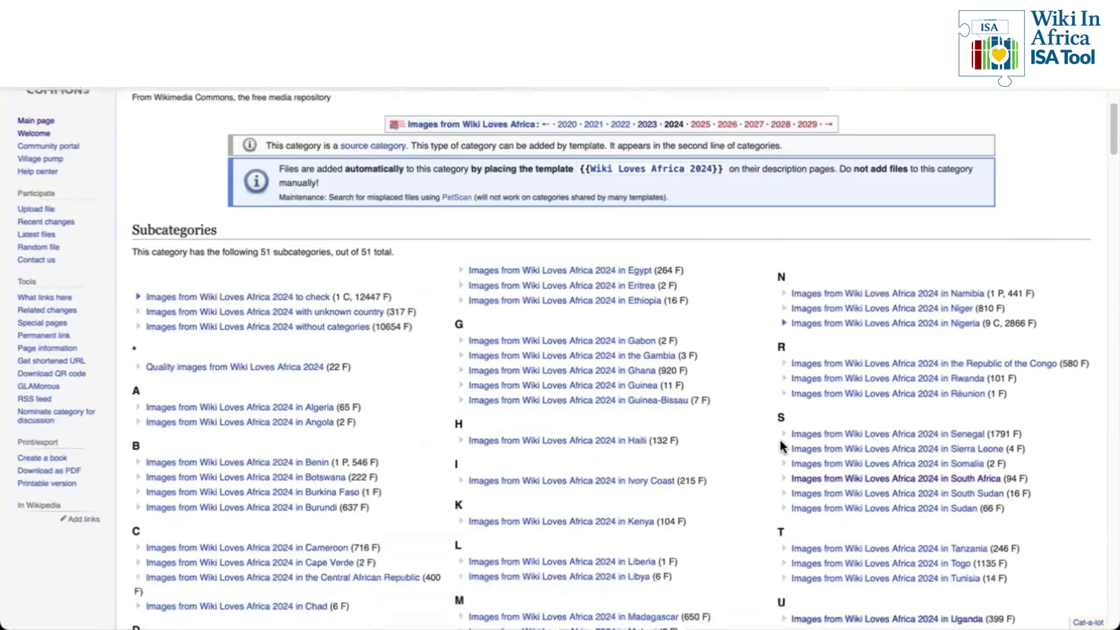
{"action": "left_click", "coordinate": [852, 476]}
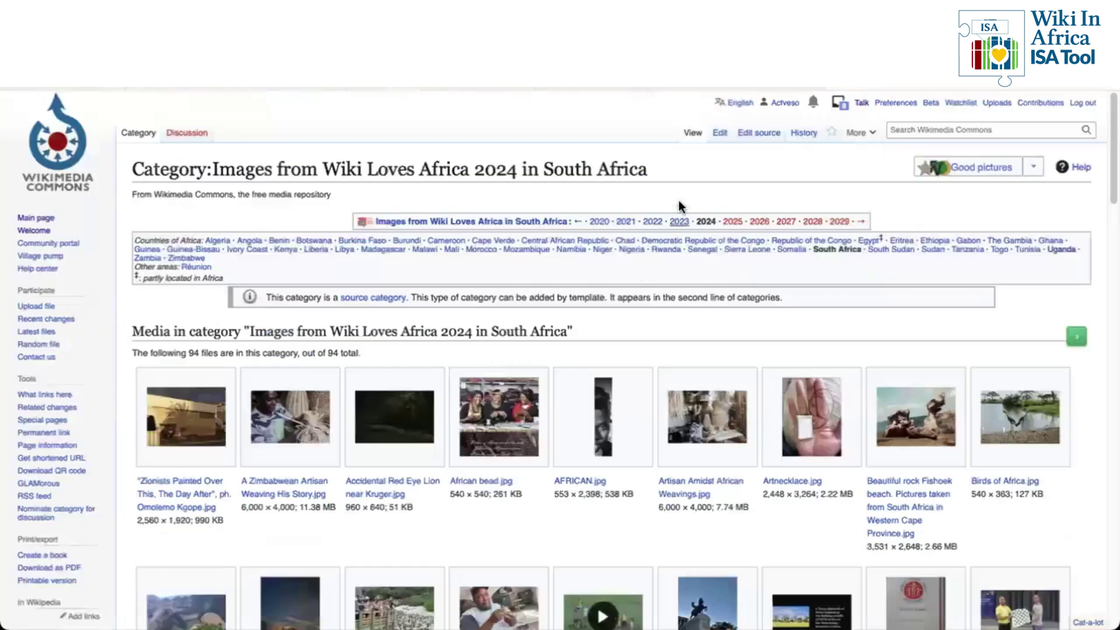
{"action": "left_click_drag", "start_coordinate": [648, 170], "coordinate": [142, 175]}
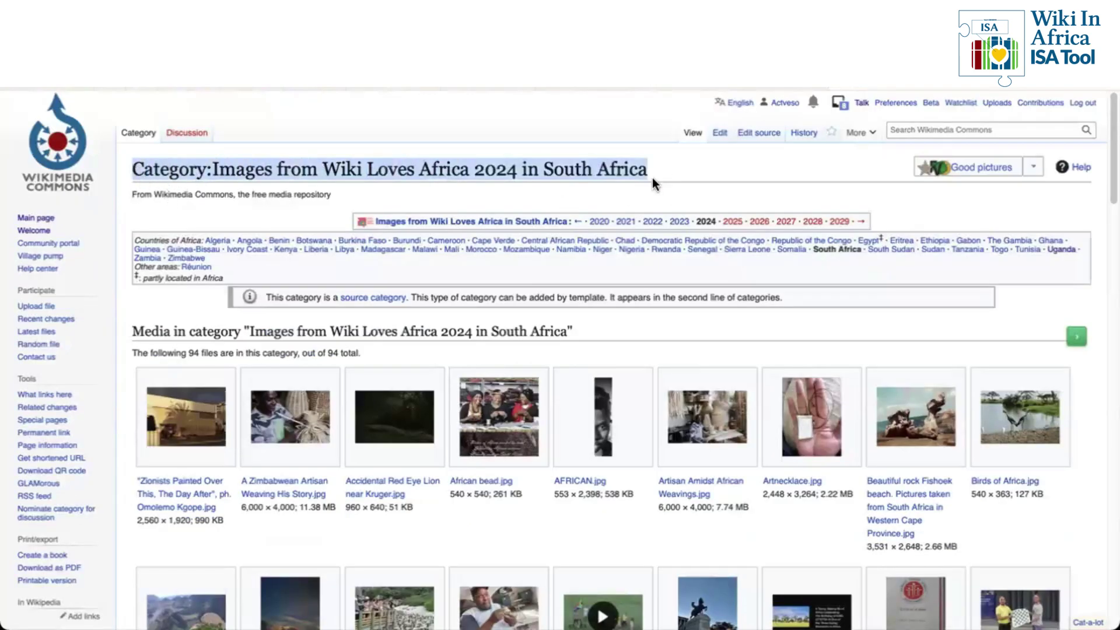
{"action": "left_click", "coordinate": [699, 170]}
{"action": "scroll", "coordinate": [701, 193], "scroll_direction": "down", "scroll_amount": 7}
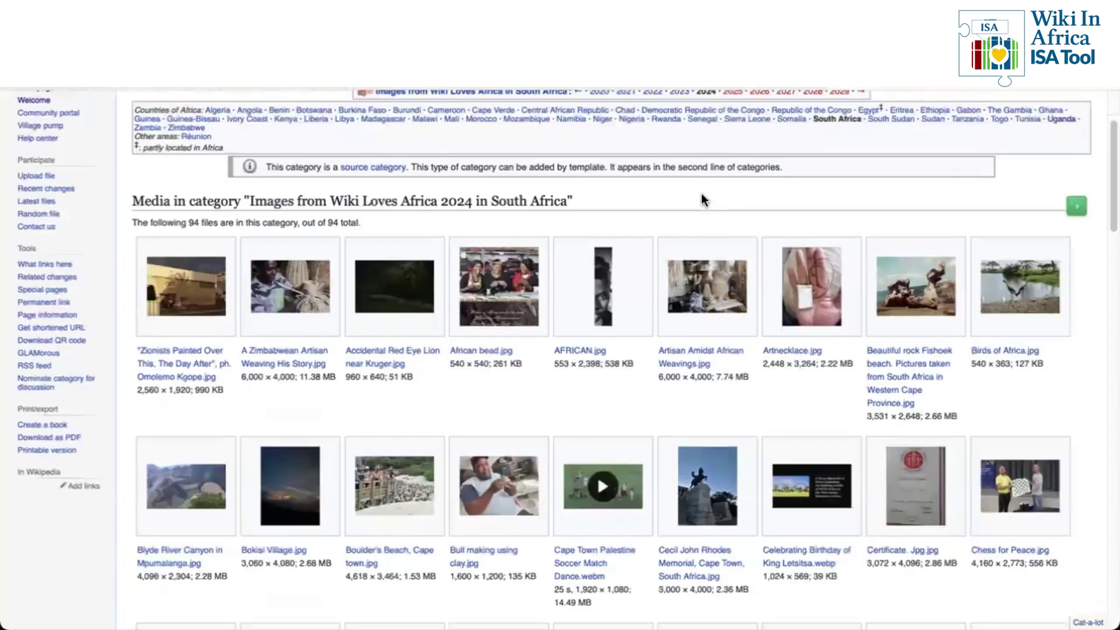
{"action": "scroll", "coordinate": [703, 202], "scroll_direction": "down", "scroll_amount": 5}
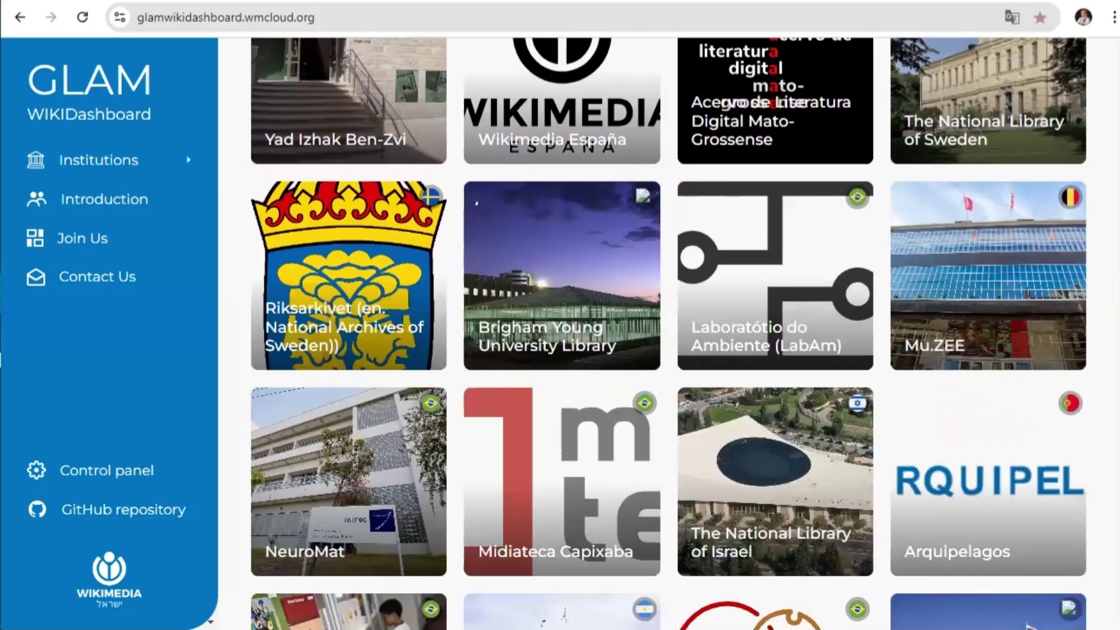
Step: Browse the institutions shown on the GLAM WIKIDashboard
{"action": "scroll", "coordinate": [669, 333], "scroll_direction": "down", "scroll_amount": 4}
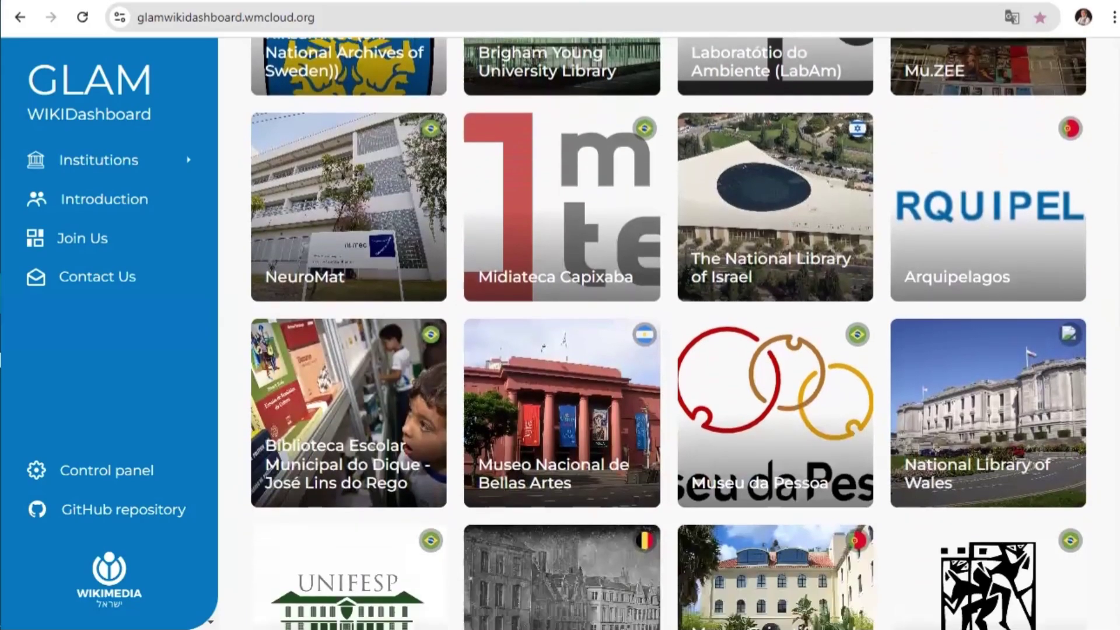
{"action": "scroll", "coordinate": [668, 333], "scroll_direction": "down", "scroll_amount": 9}
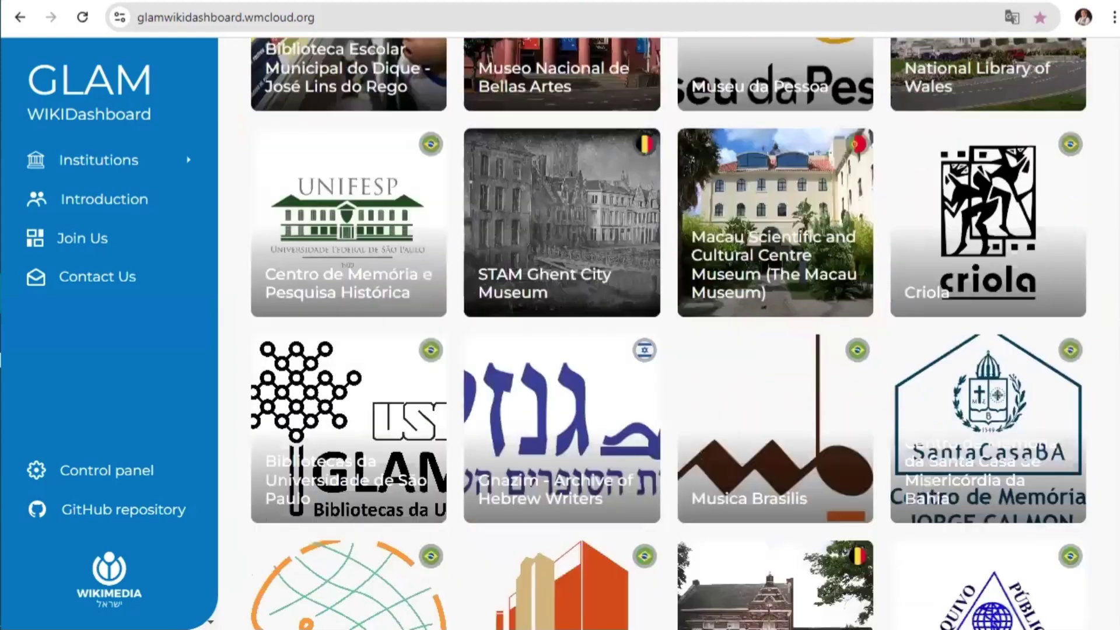
{"action": "scroll", "coordinate": [669, 333], "scroll_direction": "down", "scroll_amount": 3}
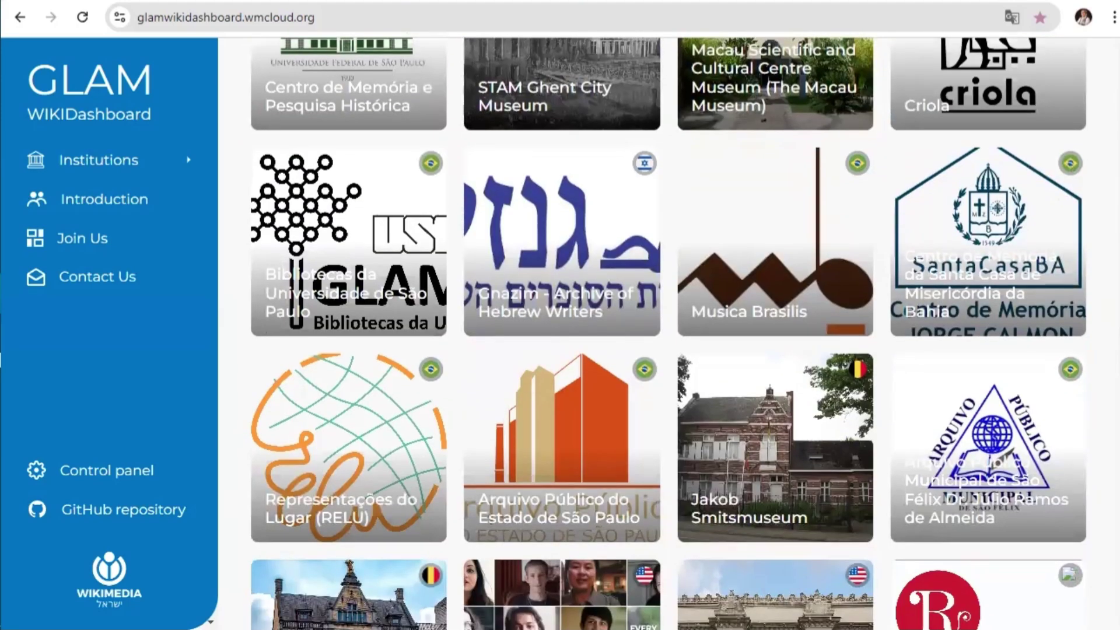
{"action": "scroll", "coordinate": [668, 332], "scroll_direction": "down", "scroll_amount": 2}
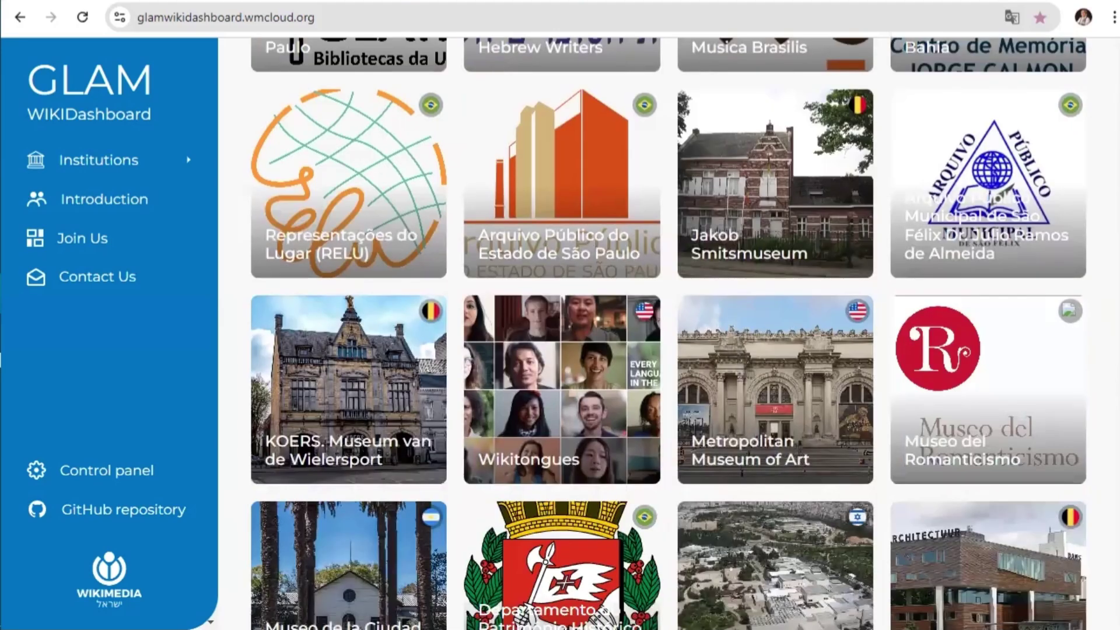
{"action": "scroll", "coordinate": [669, 332], "scroll_direction": "down", "scroll_amount": 1}
{"action": "scroll", "coordinate": [668, 333], "scroll_direction": "down", "scroll_amount": 6}
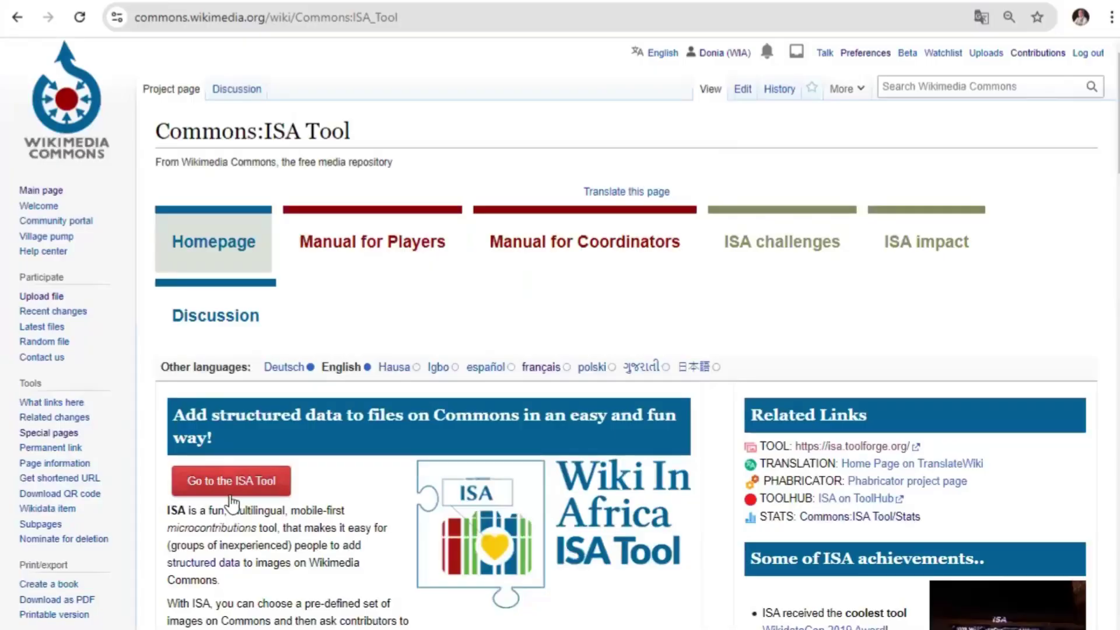
Step: Go to the ISA Tool from its Commons project page and open the campaign overview
{"action": "left_click", "coordinate": [234, 495]}
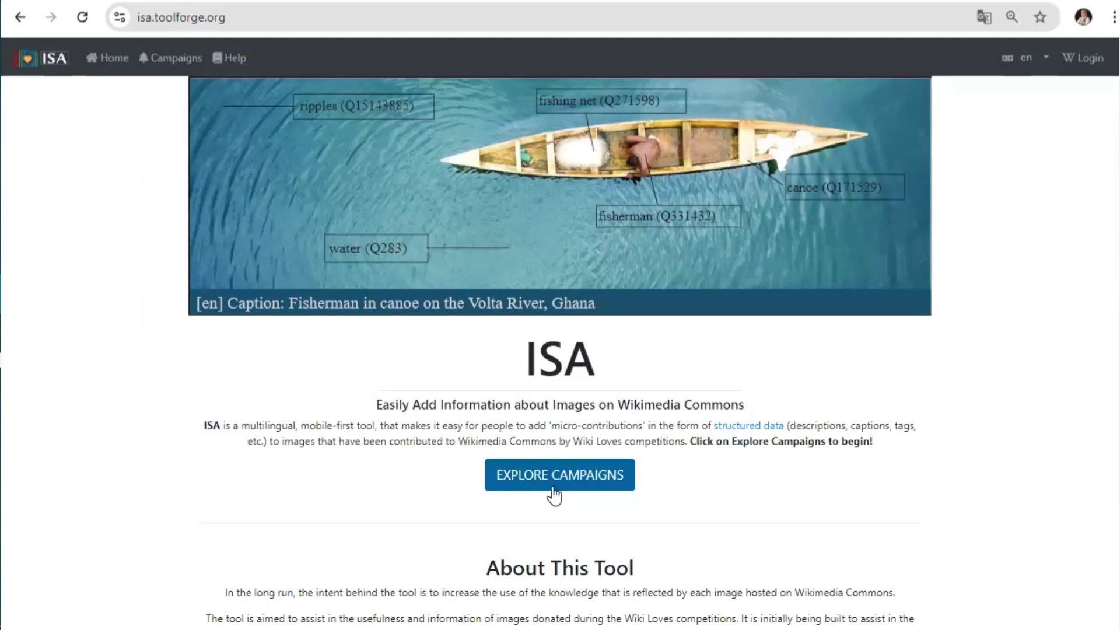
{"action": "left_click", "coordinate": [578, 492]}
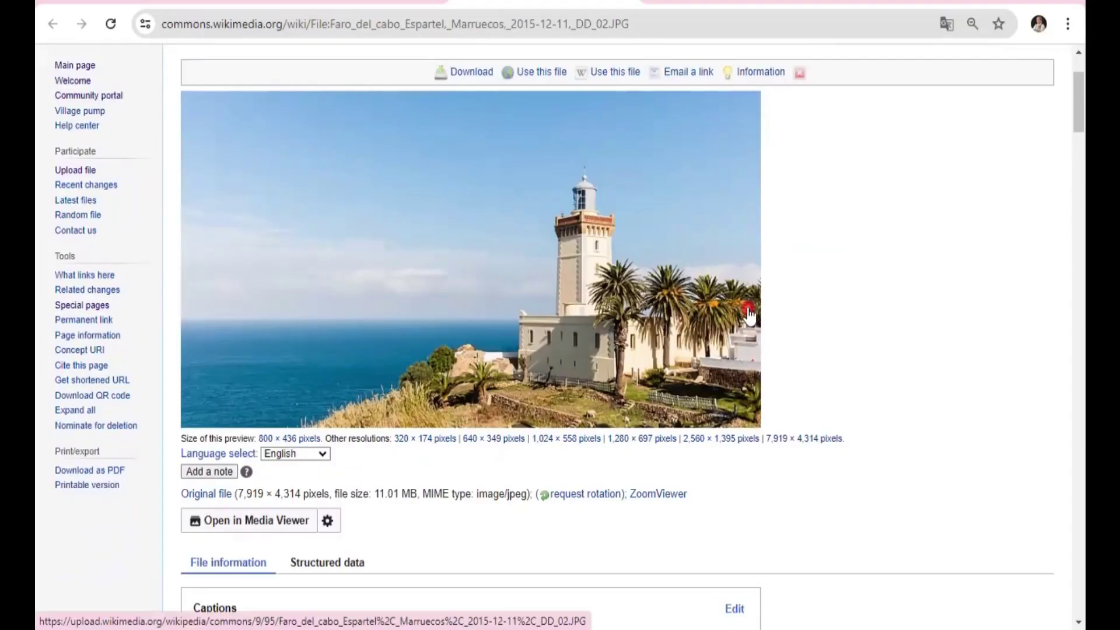
Step: Show the Cape Spartel lighthouse image's captions in all available languages
{"action": "scroll", "coordinate": [749, 315], "scroll_direction": "down", "scroll_amount": 3}
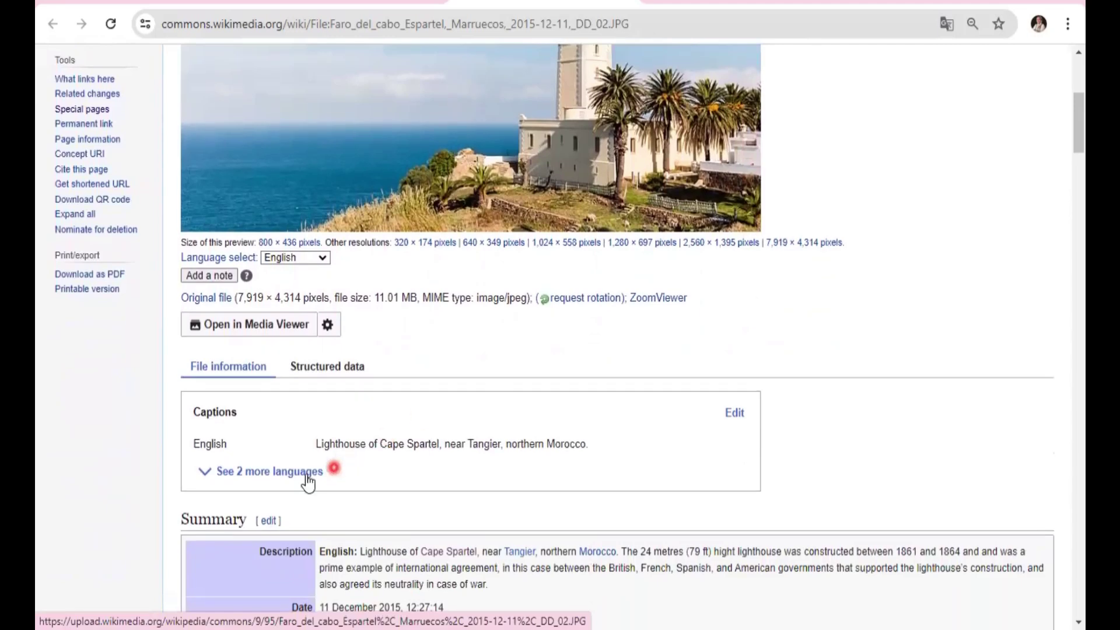
{"action": "left_click", "coordinate": [307, 479]}
{"action": "scroll", "coordinate": [282, 475], "scroll_direction": "down", "scroll_amount": 2}
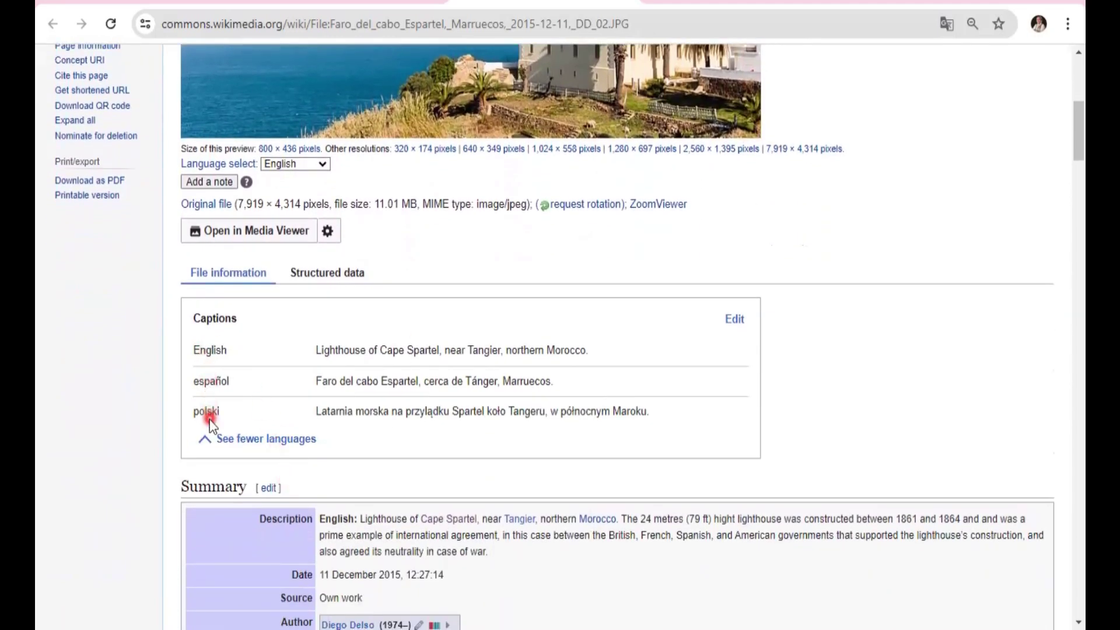
{"action": "scroll", "coordinate": [248, 424], "scroll_direction": "down", "scroll_amount": 1}
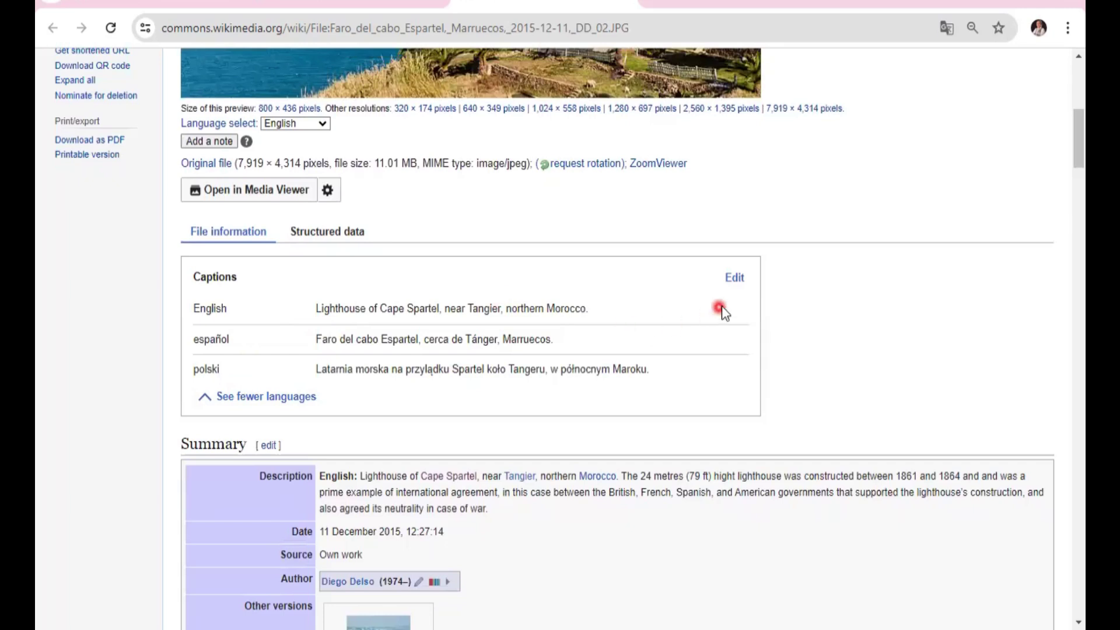
Step: Start editing the lighthouse image's captions and add a new caption entry with Arabic (العربية) as its language
{"action": "left_click", "coordinate": [737, 279]}
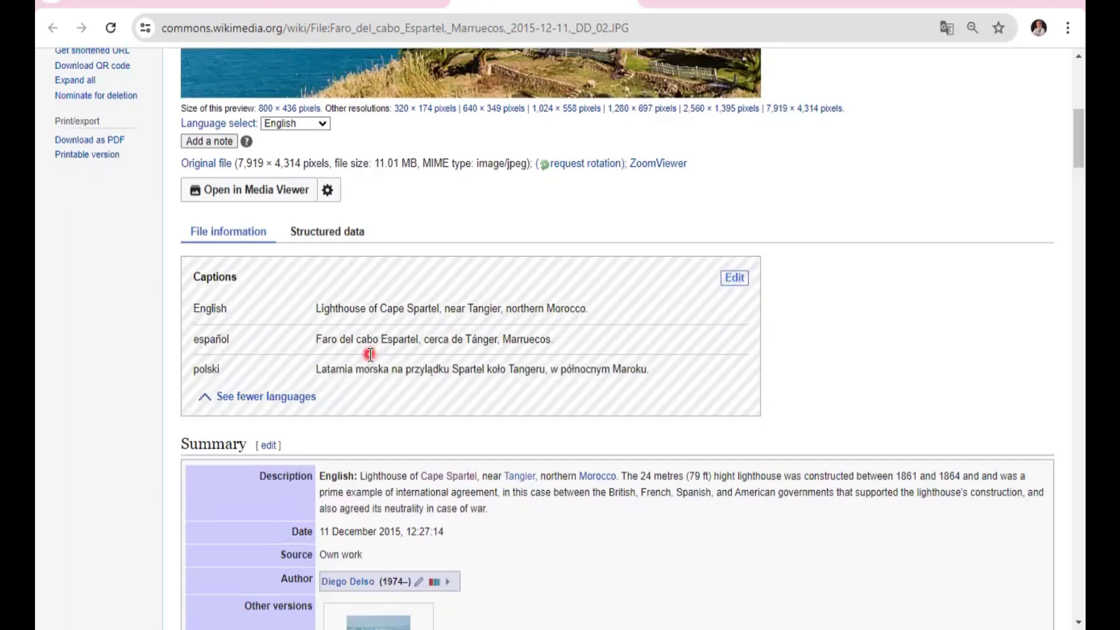
{"action": "left_click", "coordinate": [252, 417]}
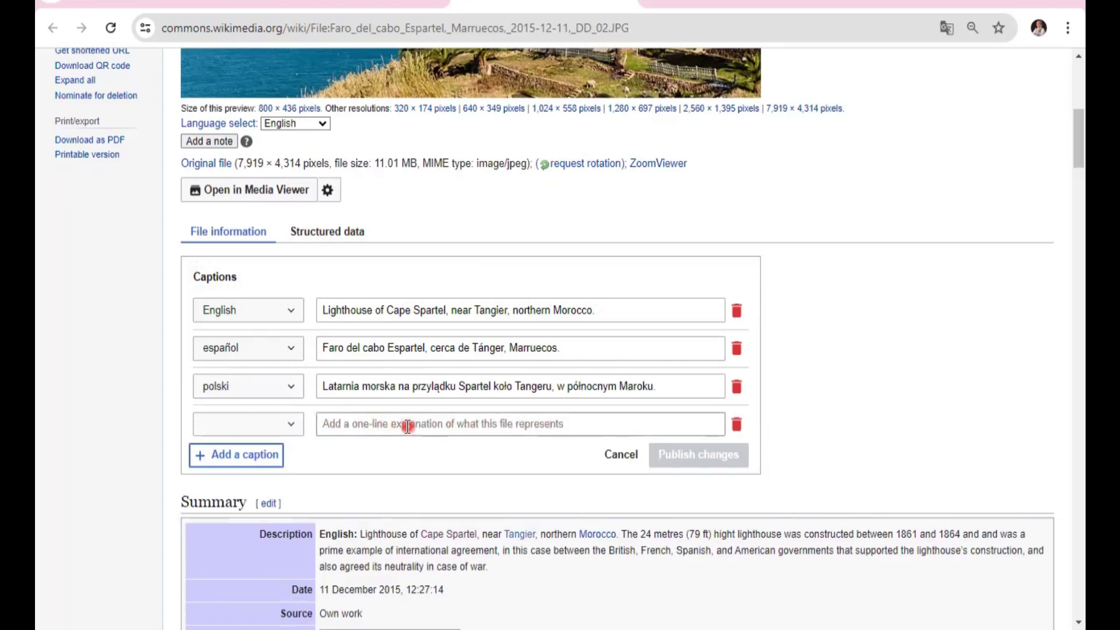
{"action": "scroll", "coordinate": [402, 427], "scroll_direction": "down", "scroll_amount": 1}
{"action": "left_click", "coordinate": [275, 369]}
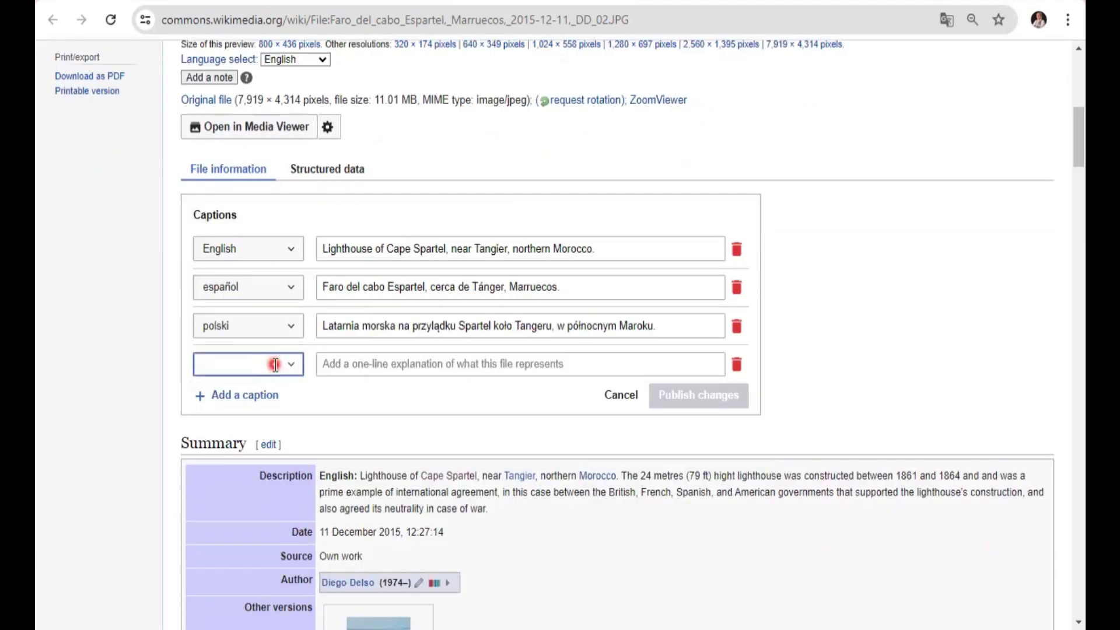
{"action": "type", "text": "ar"}
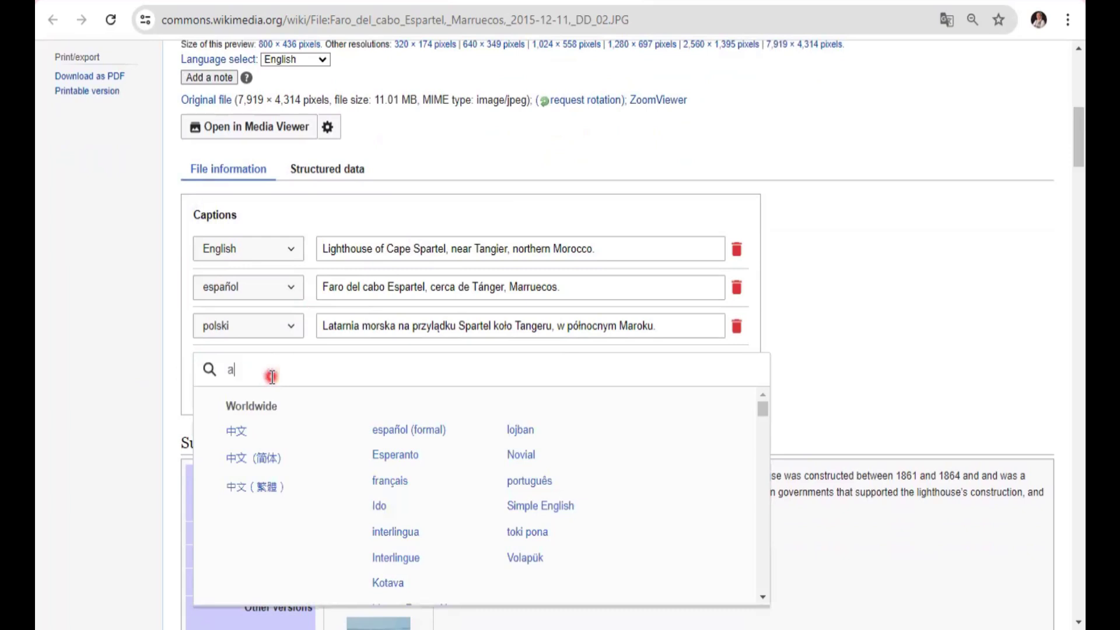
{"action": "key", "text": "Return"}
Step: Enter the Arabic caption "منارة رأس سبارطيل هي منارة مغربية في رأس سبارطيل غربي طنجة" and publish the changes
{"action": "left_click", "coordinate": [427, 363]}
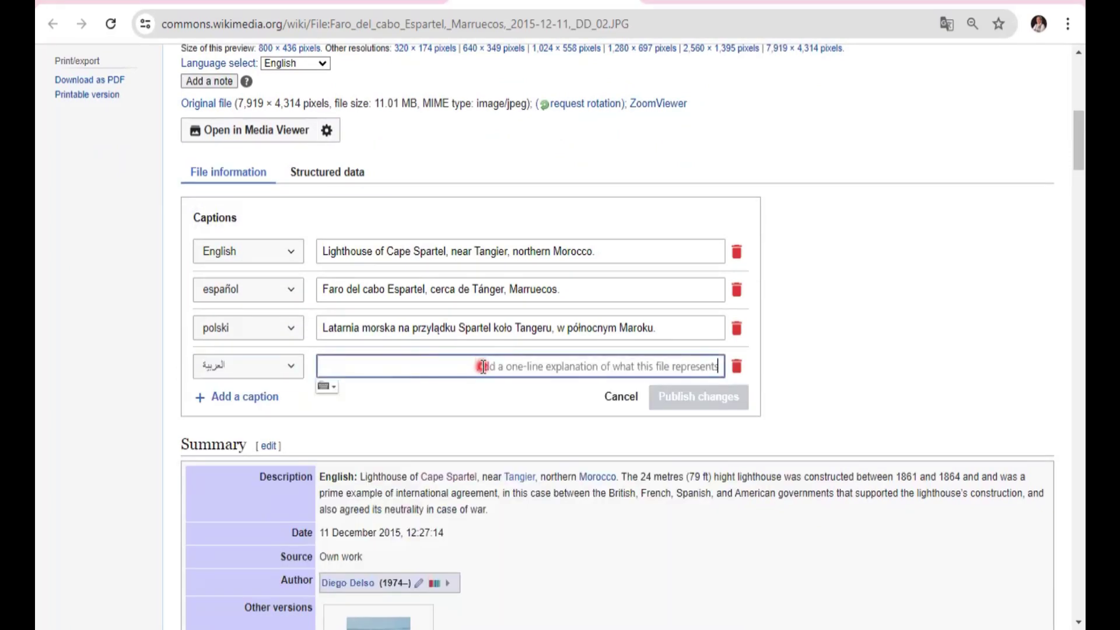
{"action": "type", "text": "منارة رأس"}
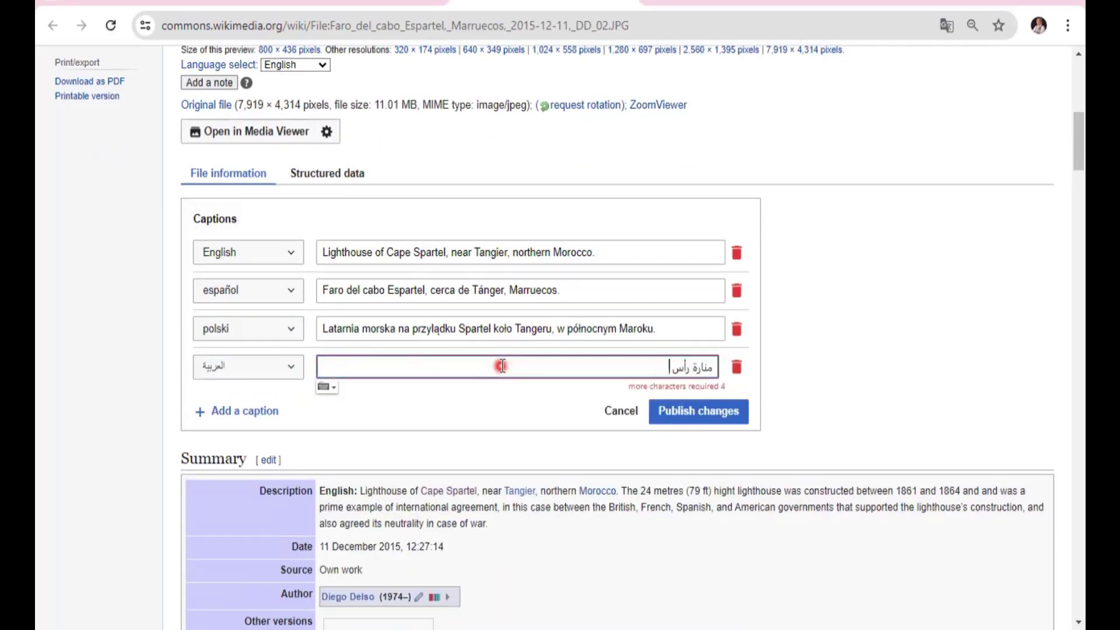
{"action": "type", "text": " سبارطيل هي منارة مغربية في رأس سبارطيل غربي طنجة."}
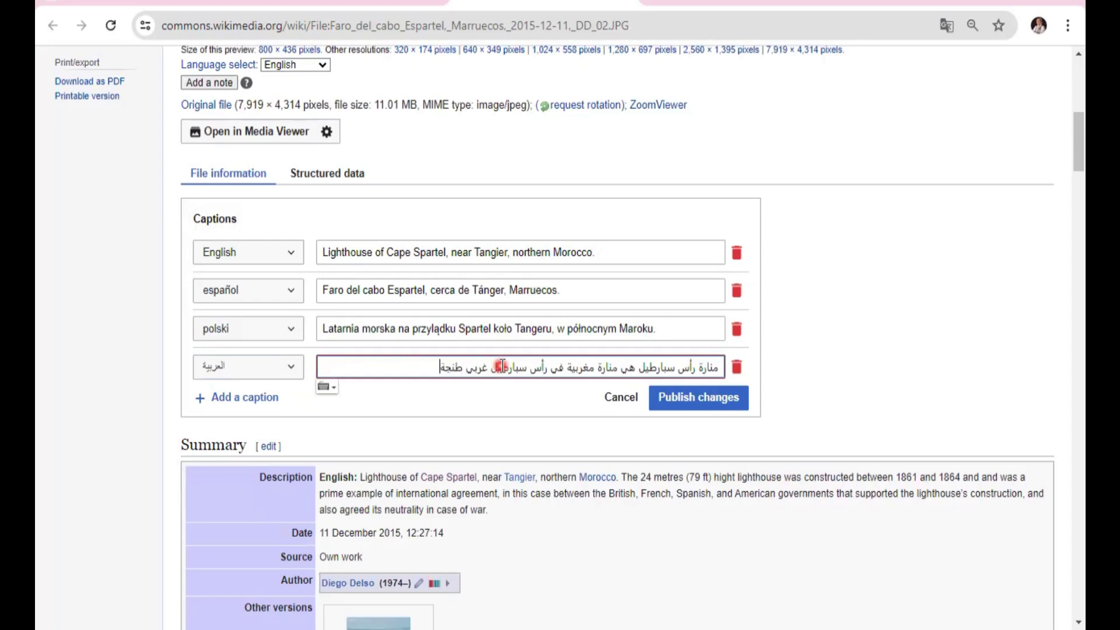
{"action": "left_click", "coordinate": [681, 397]}
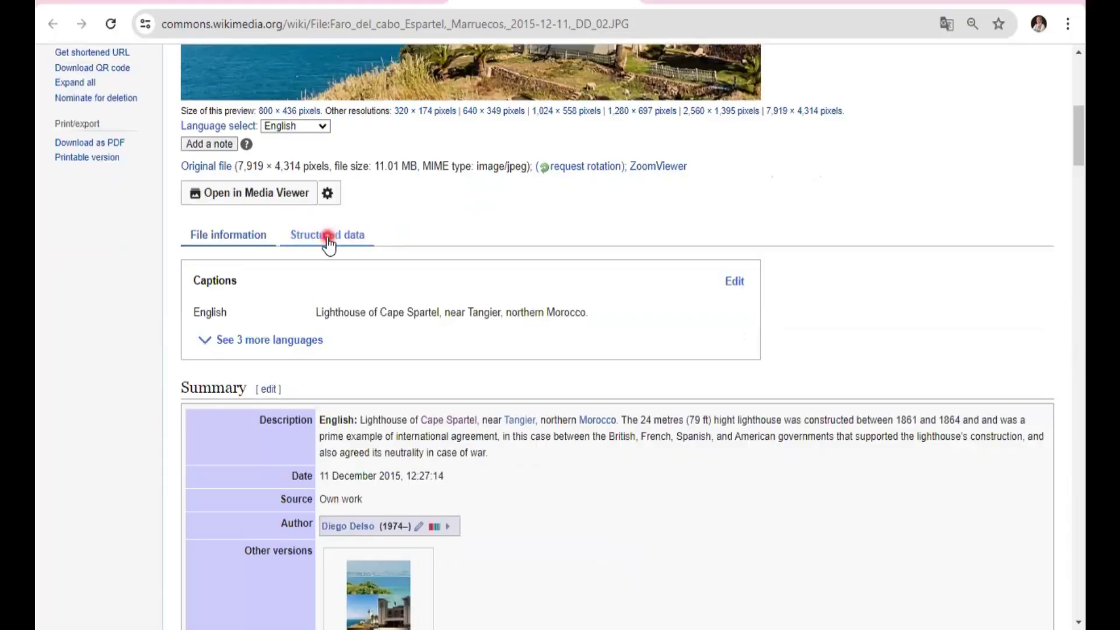
Step: Show the lighthouse image's structured data and review the items it depicts
{"action": "left_click", "coordinate": [328, 239]}
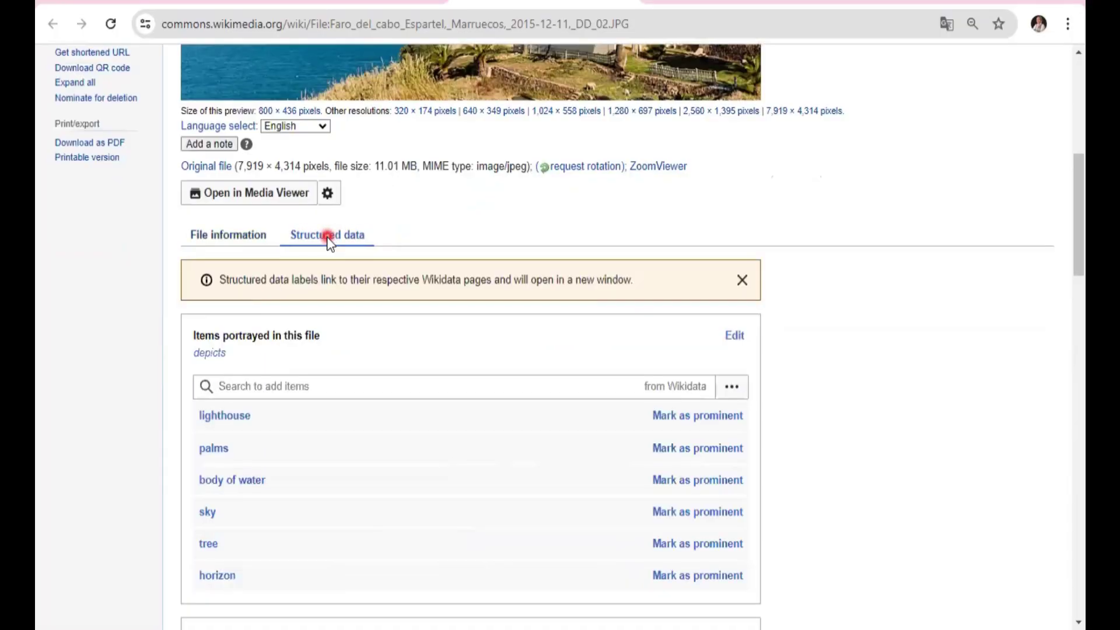
{"action": "scroll", "coordinate": [328, 240], "scroll_direction": "down", "scroll_amount": 2}
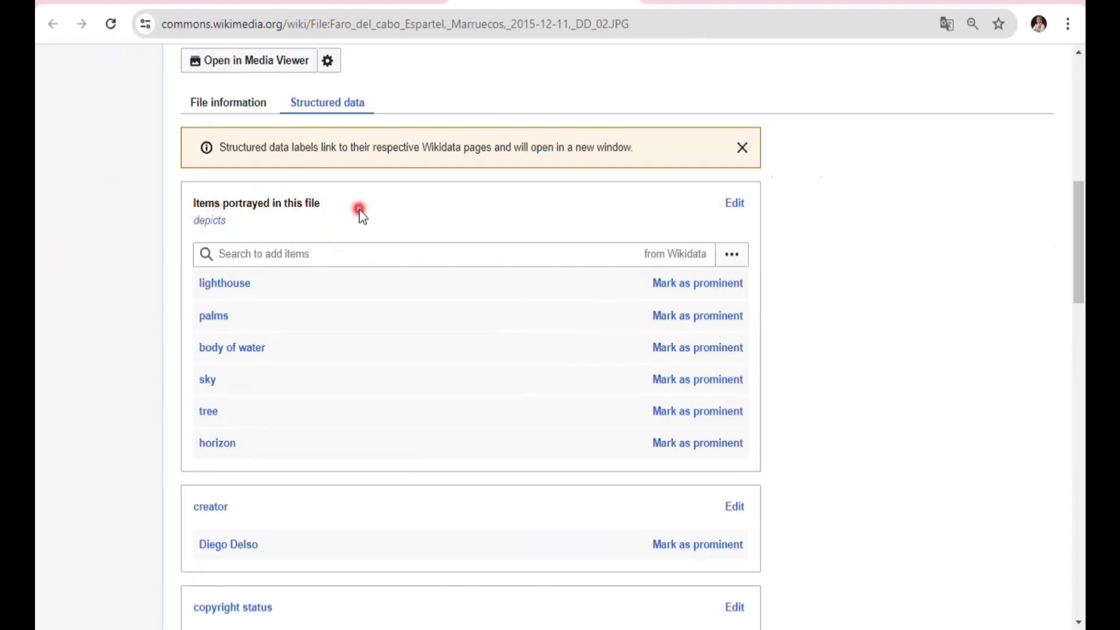
{"action": "scroll", "coordinate": [359, 211], "scroll_direction": "up", "scroll_amount": 1}
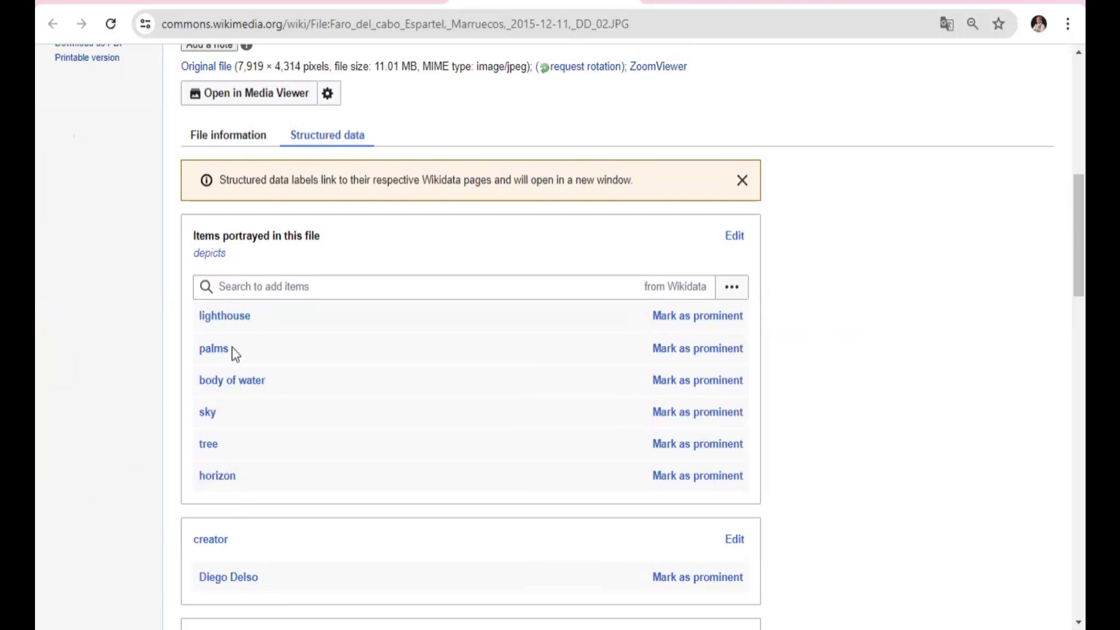
{"action": "left_click", "coordinate": [263, 287]}
{"action": "type", "text": "بشس"}
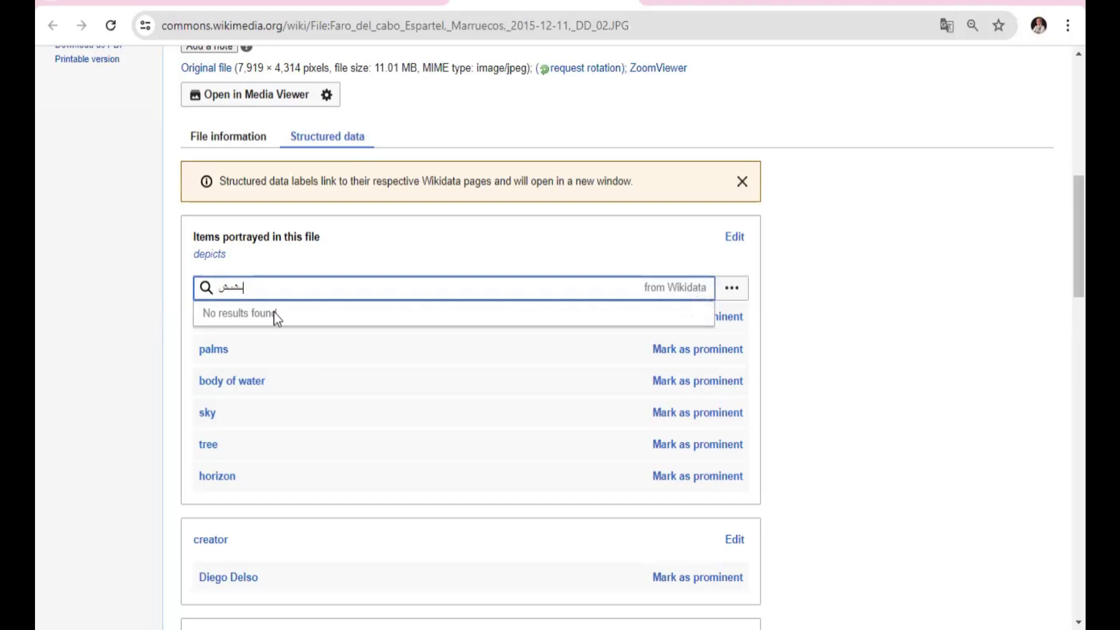
{"action": "key", "text": "BackSpace"}
{"action": "key", "text": "BackSpace"}
{"action": "key", "text": "BackSpace"}
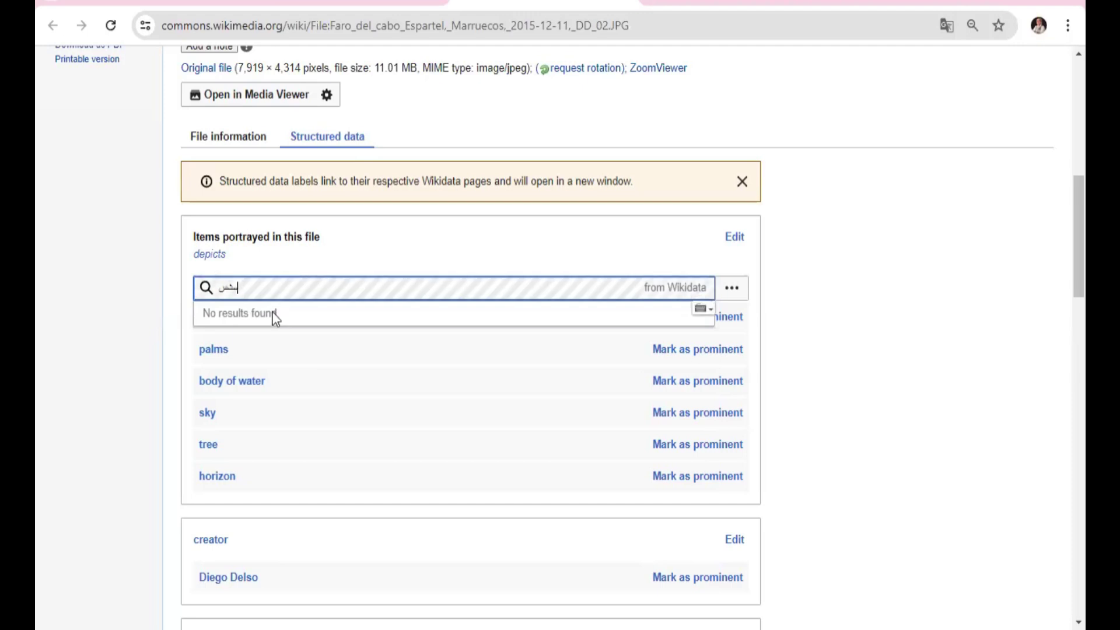
{"action": "scroll", "coordinate": [275, 406], "scroll_direction": "up", "scroll_amount": 1}
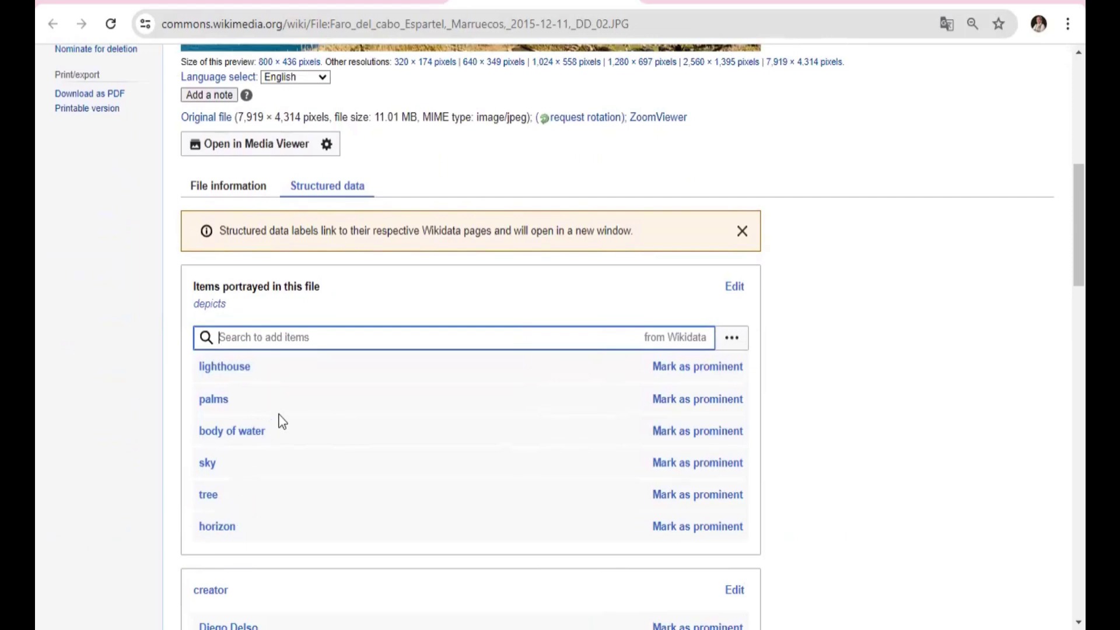
Step: Compare the lighthouse image with its captions in the file information and with the depicted items in its structured data
{"action": "scroll", "coordinate": [372, 507], "scroll_direction": "up", "scroll_amount": 8}
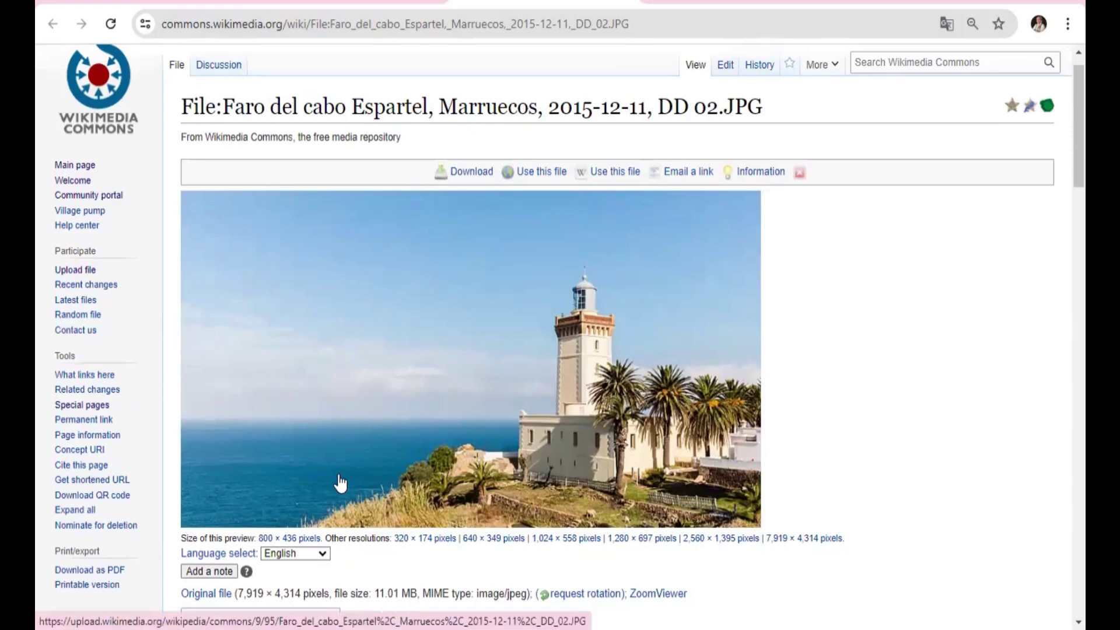
{"action": "scroll", "coordinate": [439, 482], "scroll_direction": "down", "scroll_amount": 9}
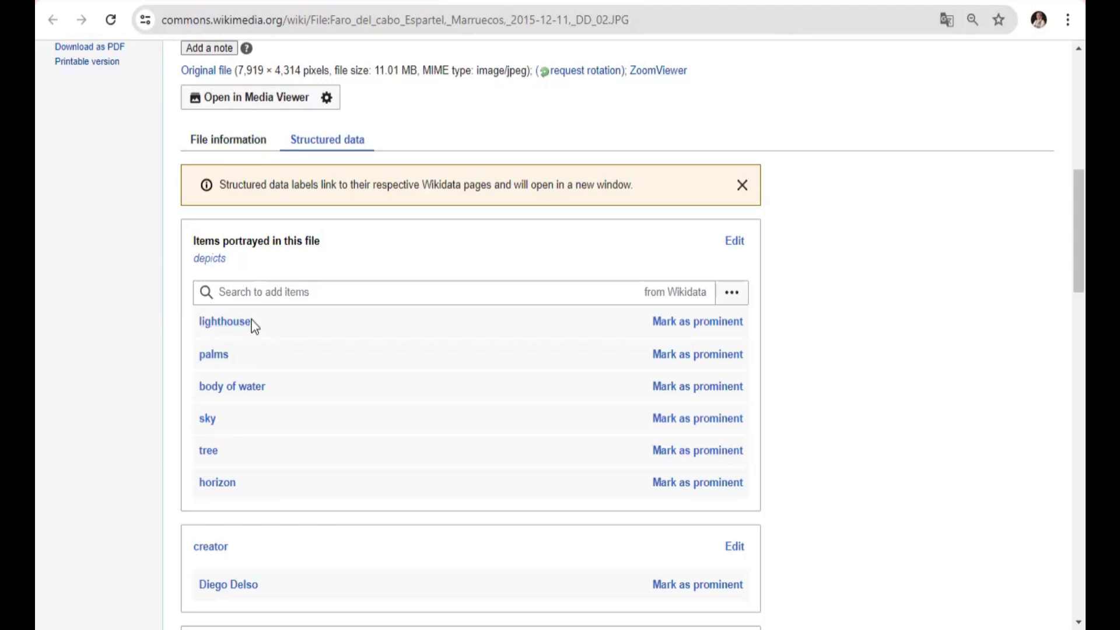
{"action": "left_click", "coordinate": [242, 146]}
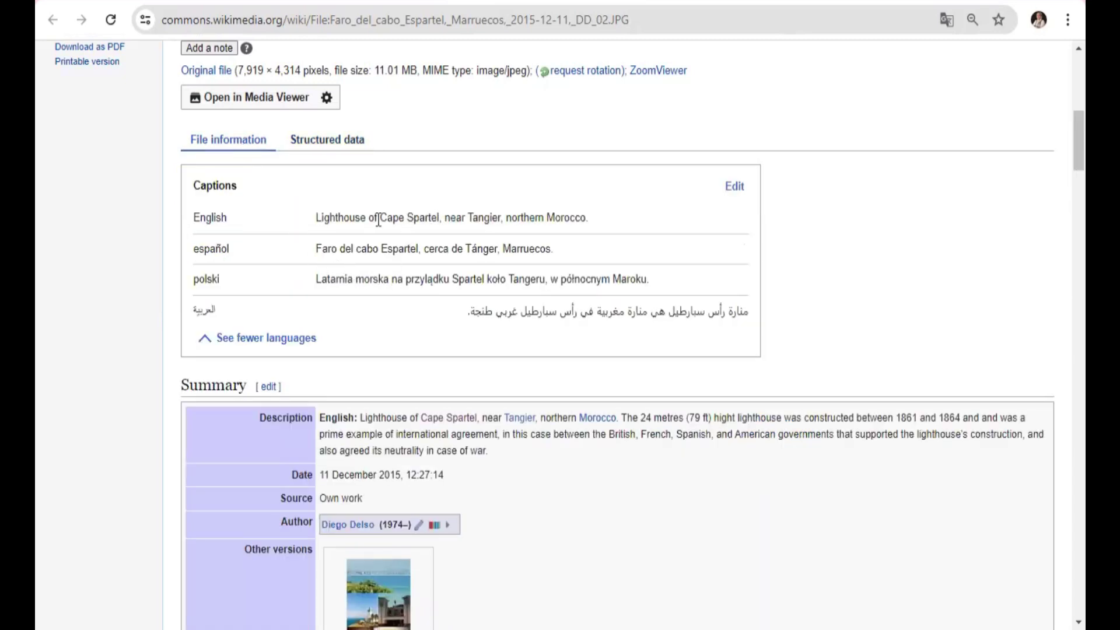
{"action": "left_click", "coordinate": [309, 143]}
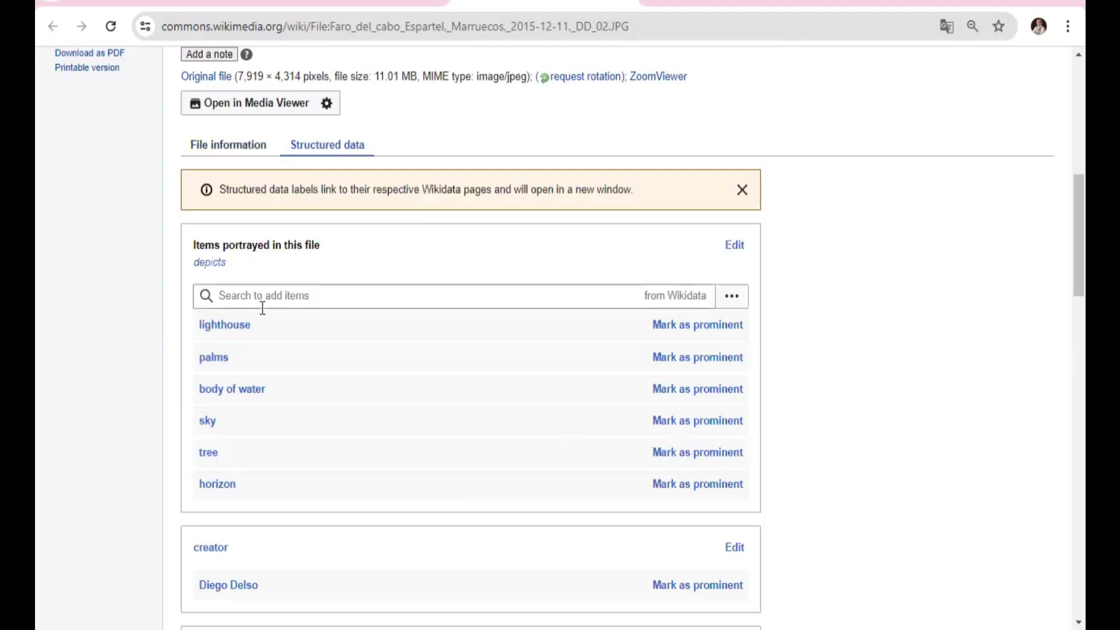
Step: Search Wikidata for "Cape Spart" and add Cape Spartel Lighthouse to the items portrayed in the file
{"action": "left_click", "coordinate": [259, 296]}
{"action": "type", "text": "C"}
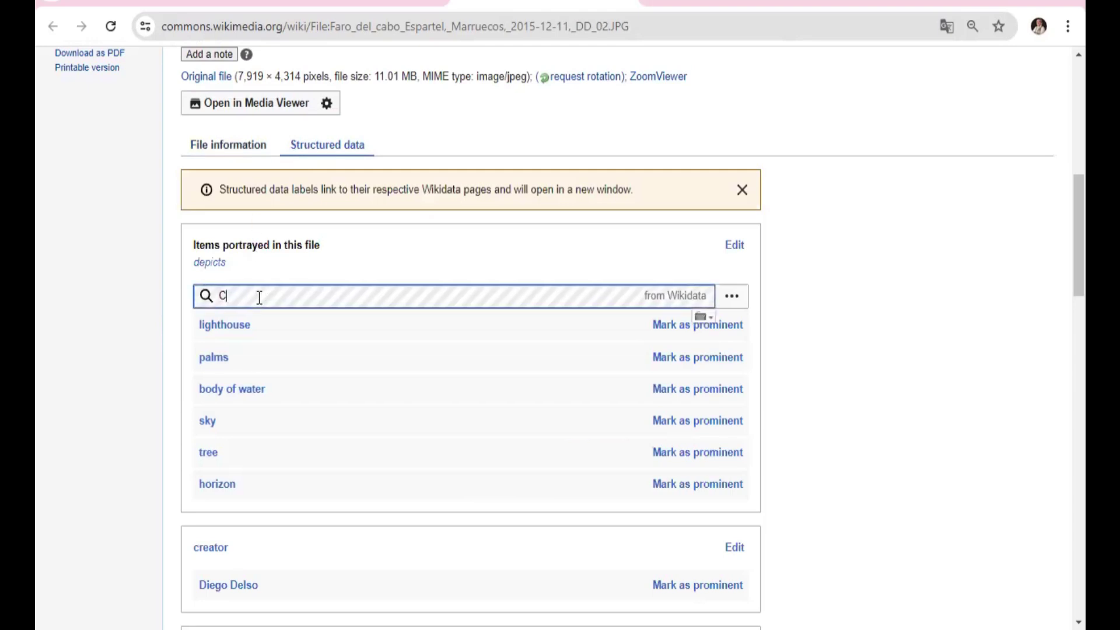
{"action": "type", "text": "ape Spart"}
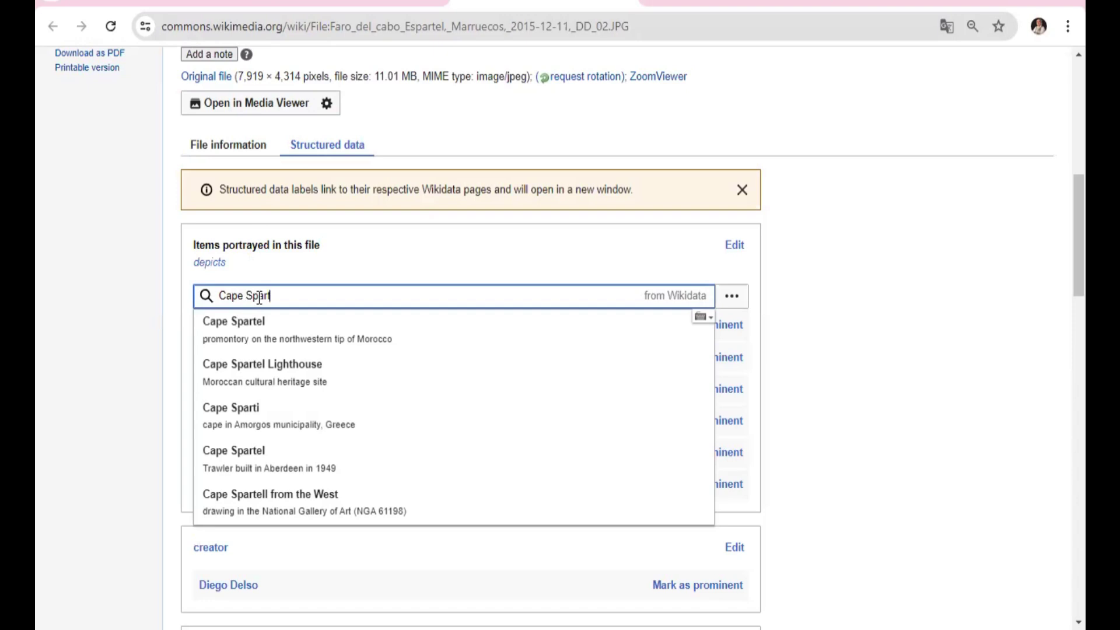
{"action": "left_click", "coordinate": [281, 367]}
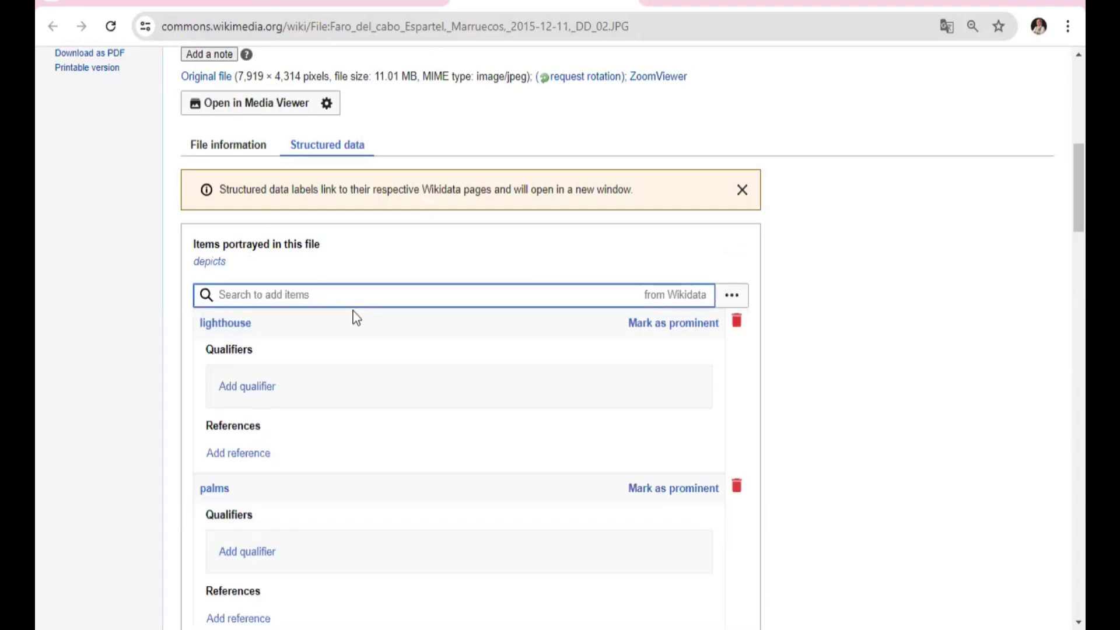
Step: Mark the Cape Spartel Lighthouse item as prominent, publish the changes and check the depicted items
{"action": "scroll", "coordinate": [356, 318], "scroll_direction": "down", "scroll_amount": 10}
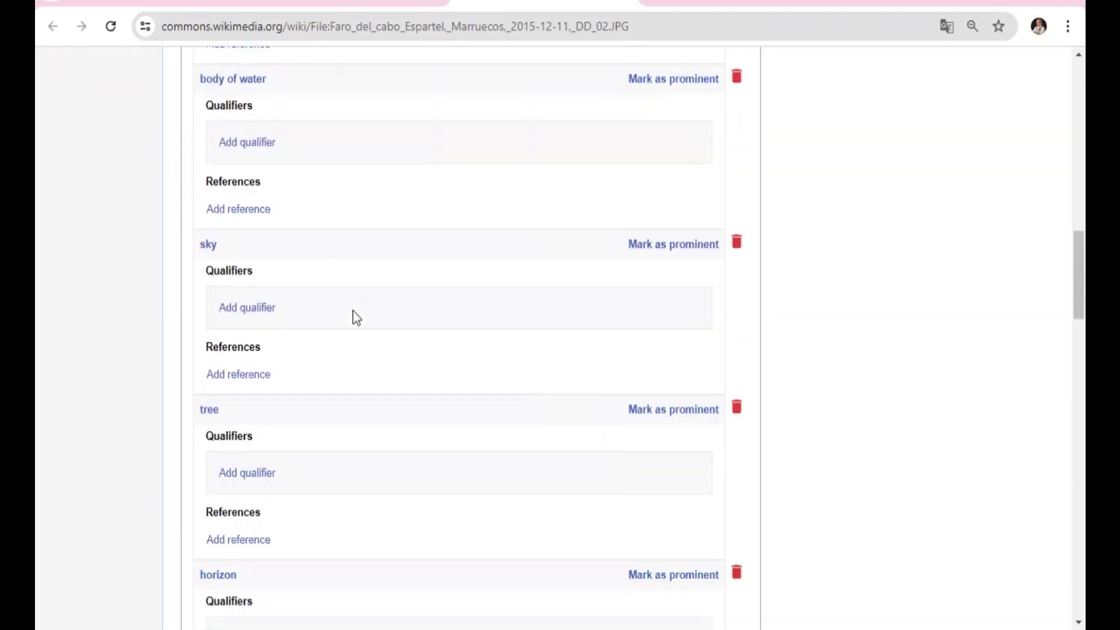
{"action": "scroll", "coordinate": [354, 316], "scroll_direction": "down", "scroll_amount": 7}
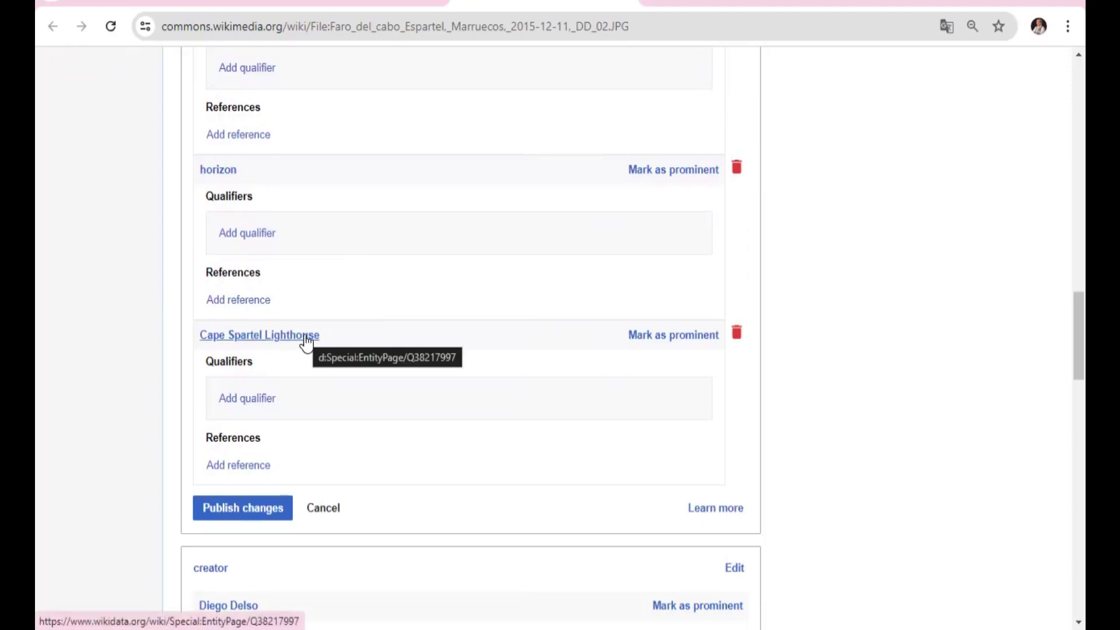
{"action": "left_click", "coordinate": [687, 344]}
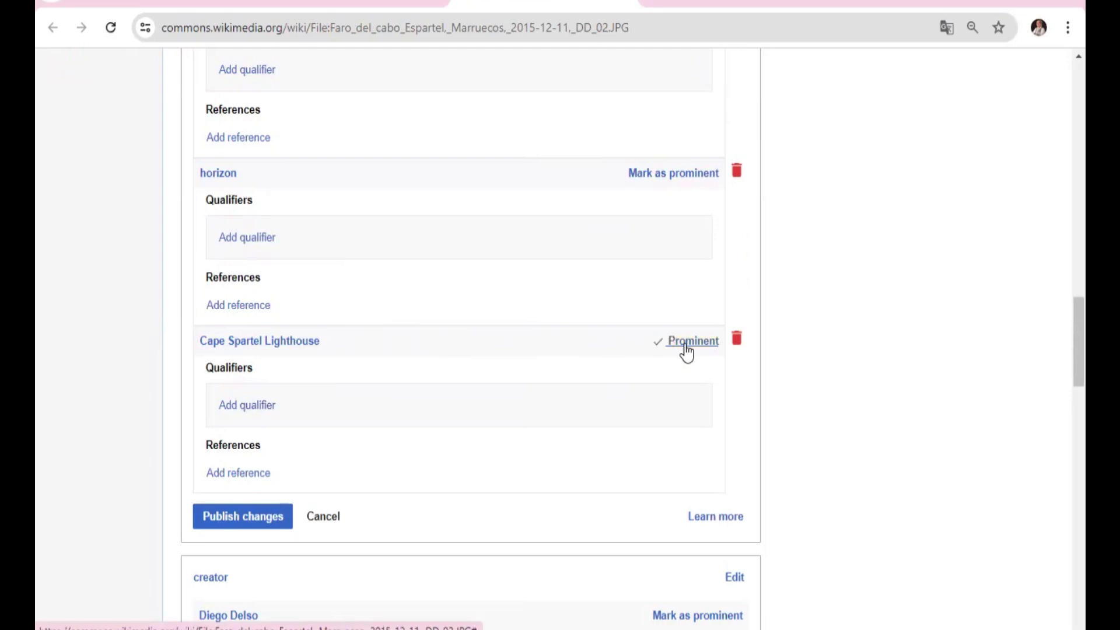
{"action": "scroll", "coordinate": [703, 444], "scroll_direction": "up", "scroll_amount": 1}
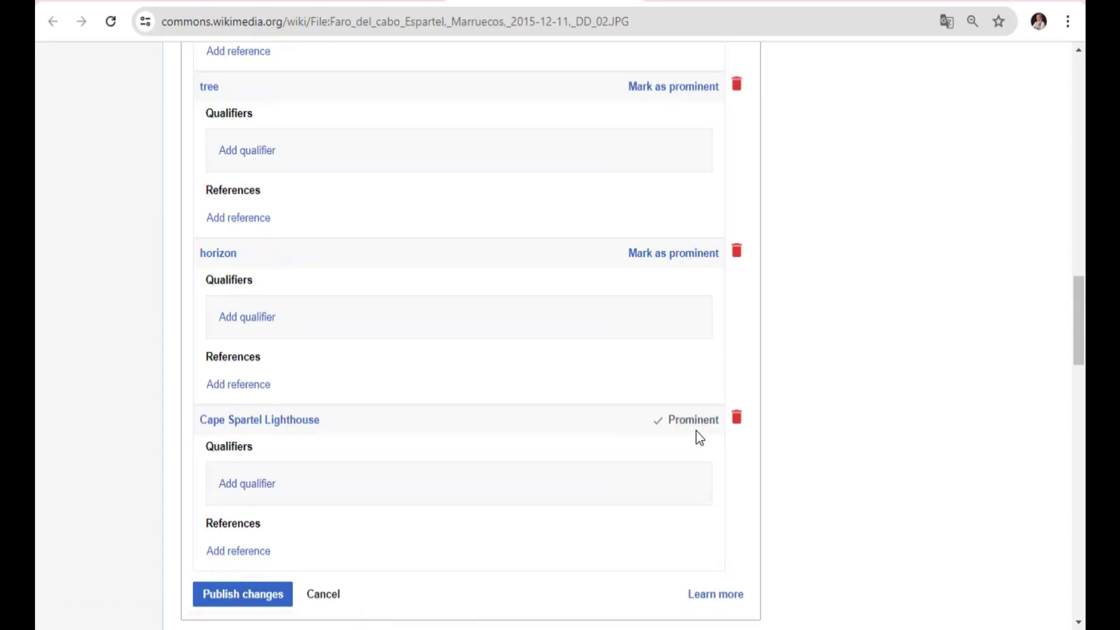
{"action": "scroll", "coordinate": [695, 430], "scroll_direction": "up", "scroll_amount": 20}
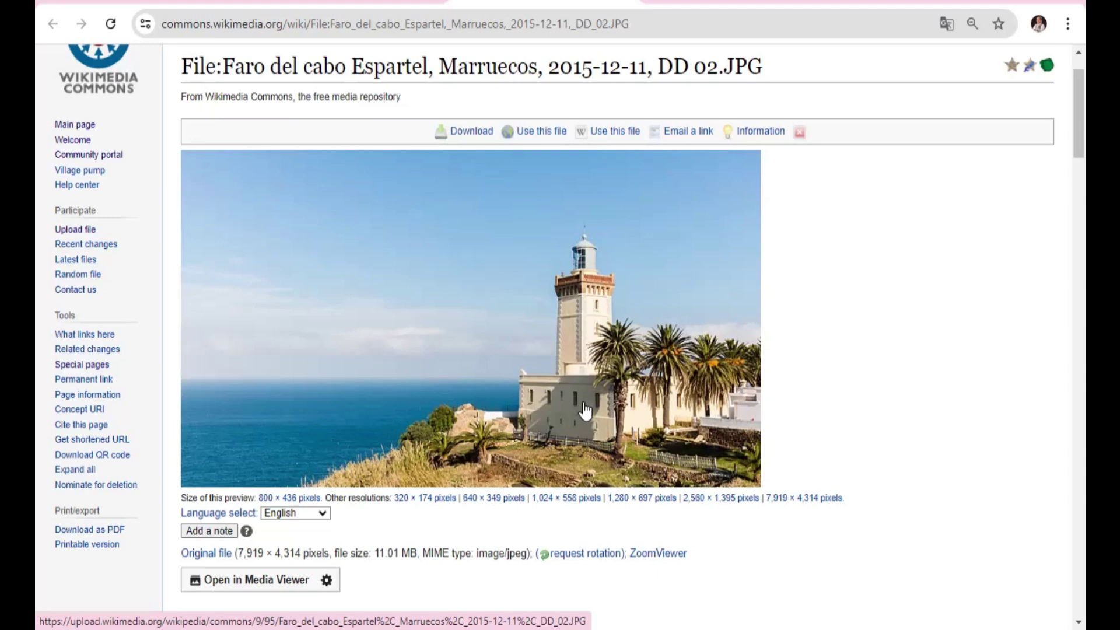
{"action": "scroll", "coordinate": [585, 410], "scroll_direction": "down", "scroll_amount": 20}
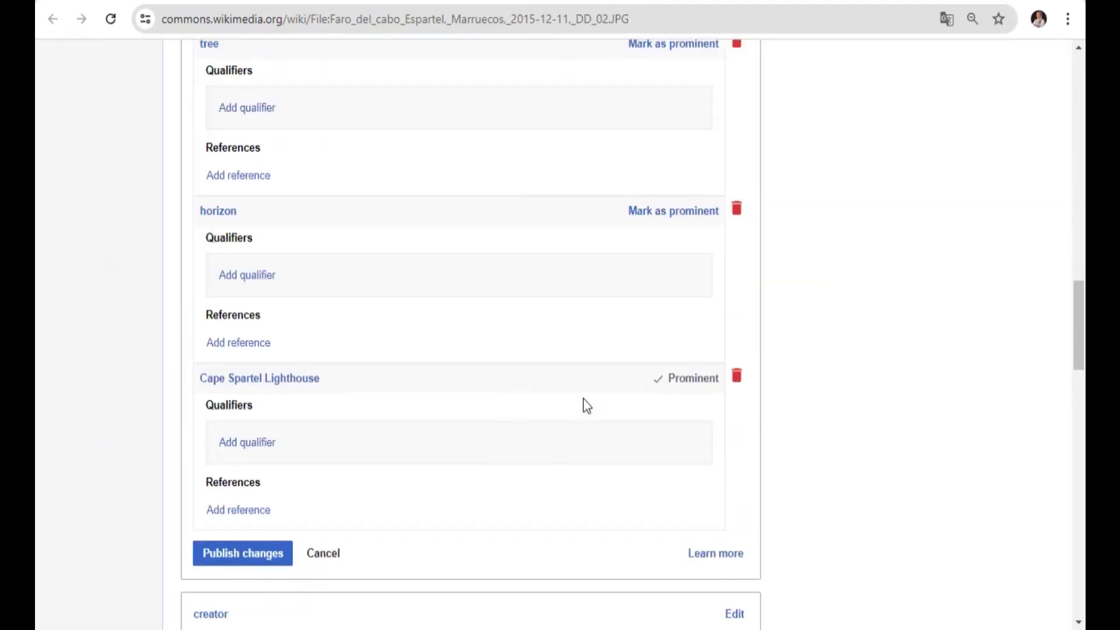
{"action": "scroll", "coordinate": [585, 405], "scroll_direction": "up", "scroll_amount": 1}
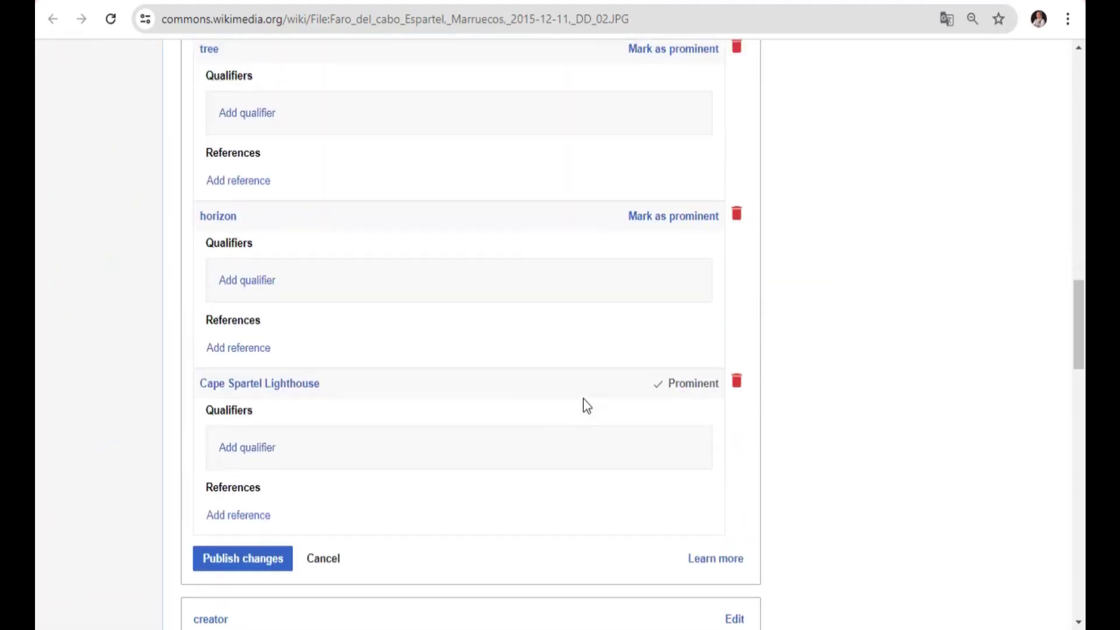
{"action": "left_click", "coordinate": [231, 568]}
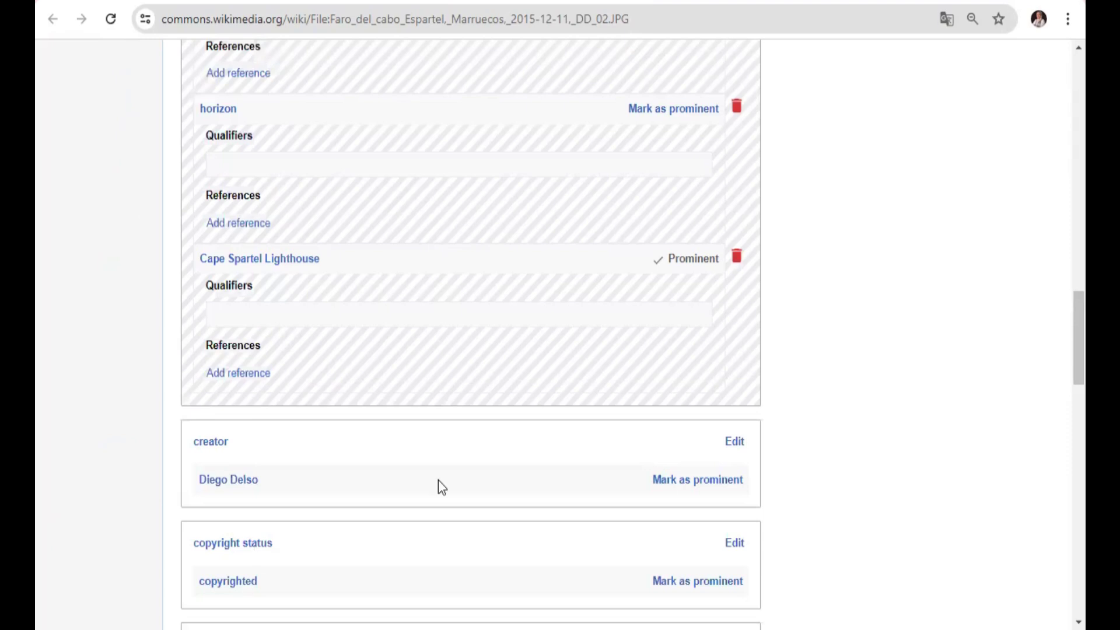
{"action": "scroll", "coordinate": [438, 484], "scroll_direction": "down", "scroll_amount": 5}
{"action": "scroll", "coordinate": [442, 487], "scroll_direction": "up", "scroll_amount": 15}
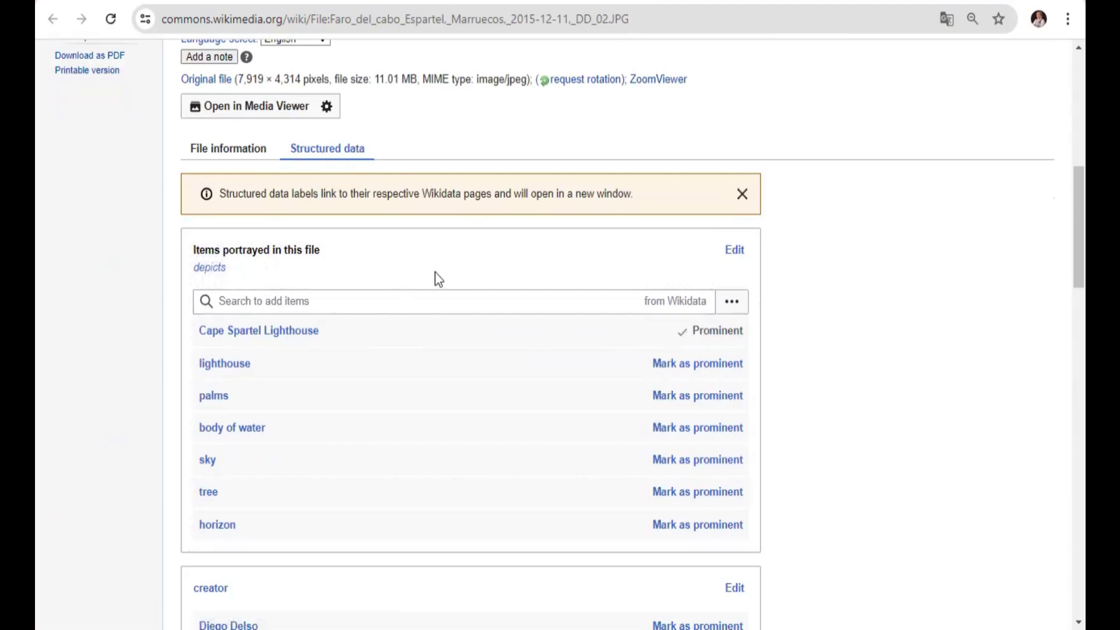
Step: Switch the Wikimedia Commons interface language from the lighthouse file page to Arabic (العربية)
{"action": "scroll", "coordinate": [436, 271], "scroll_direction": "up", "scroll_amount": 1}
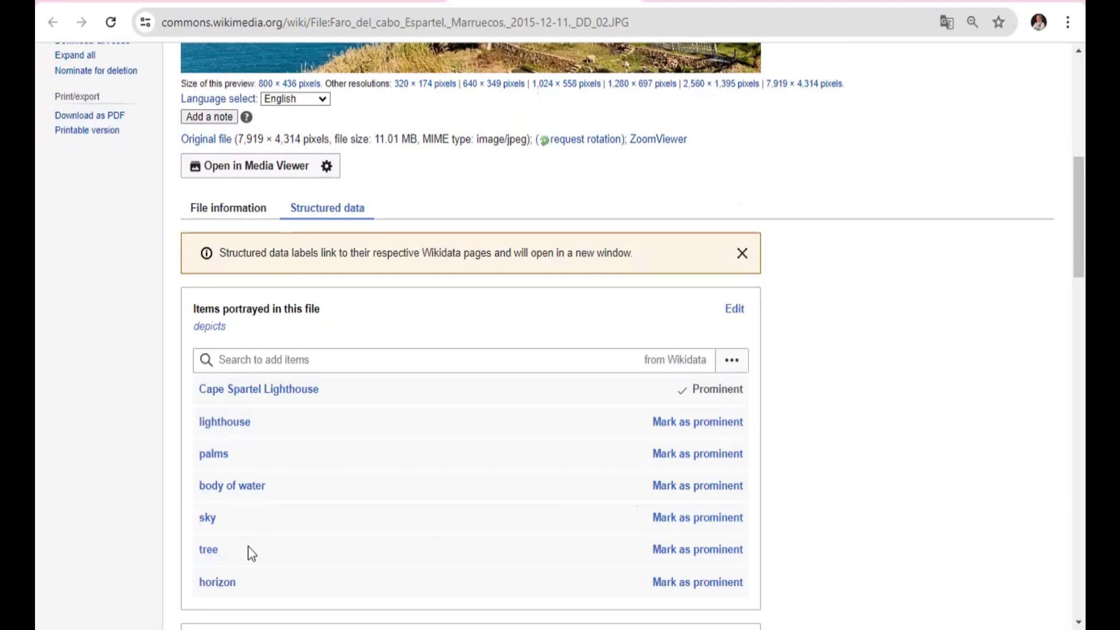
{"action": "scroll", "coordinate": [650, 400], "scroll_direction": "down", "scroll_amount": 1}
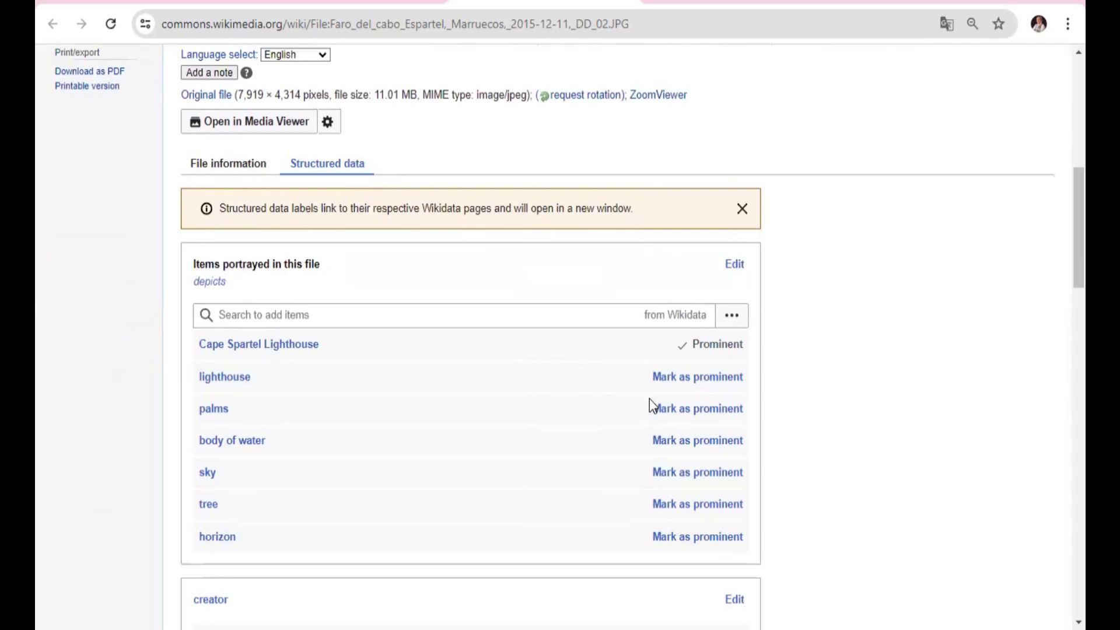
{"action": "scroll", "coordinate": [699, 435], "scroll_direction": "up", "scroll_amount": 9}
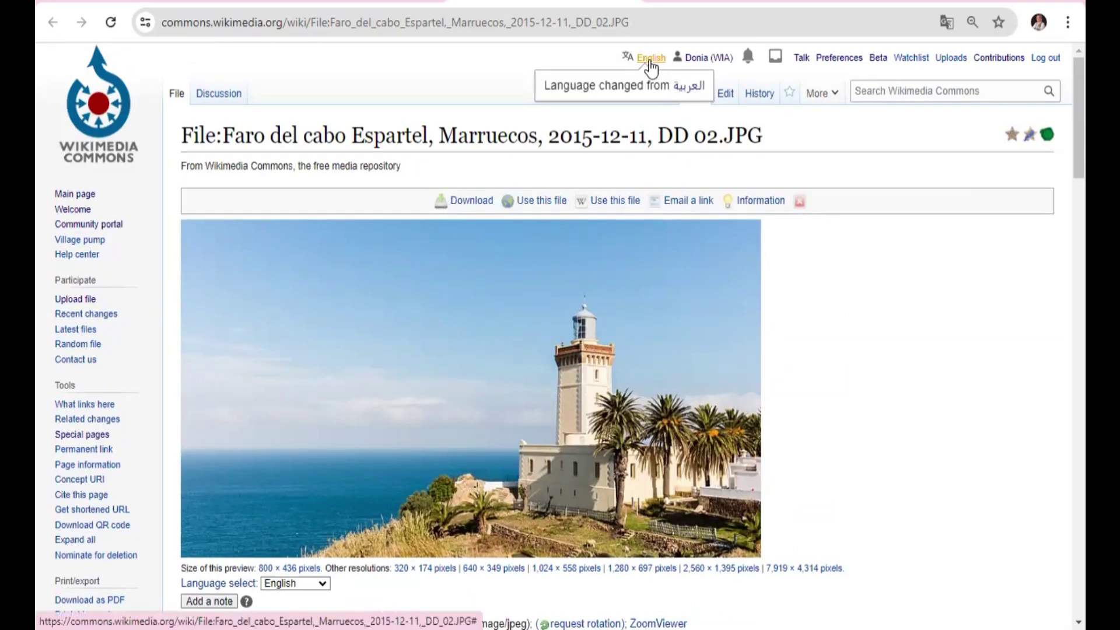
{"action": "left_click", "coordinate": [651, 59]}
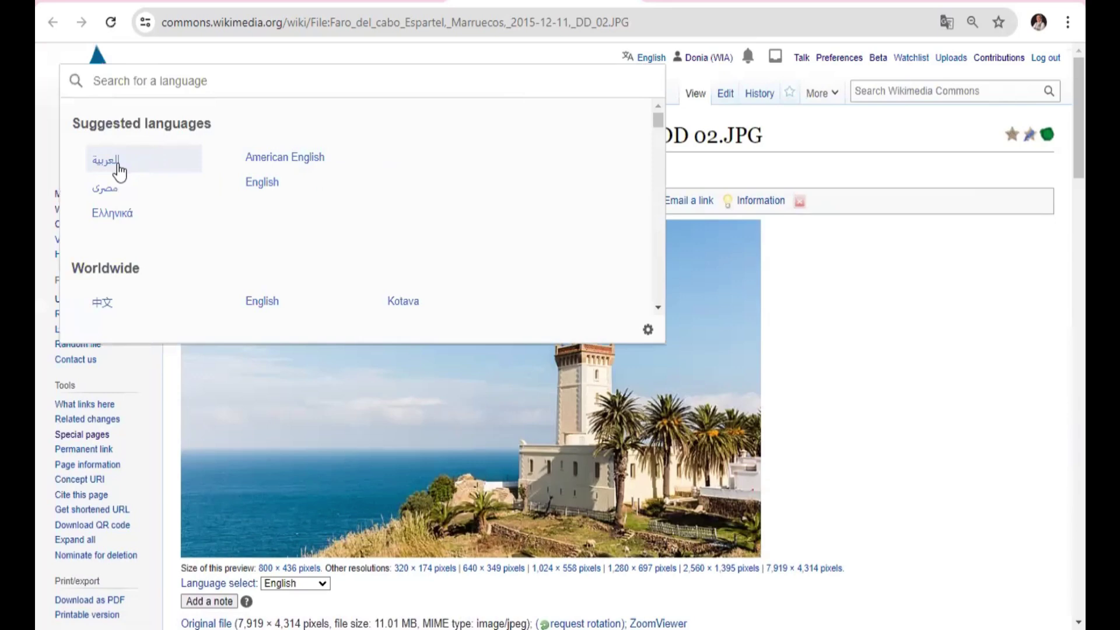
{"action": "left_click", "coordinate": [114, 163]}
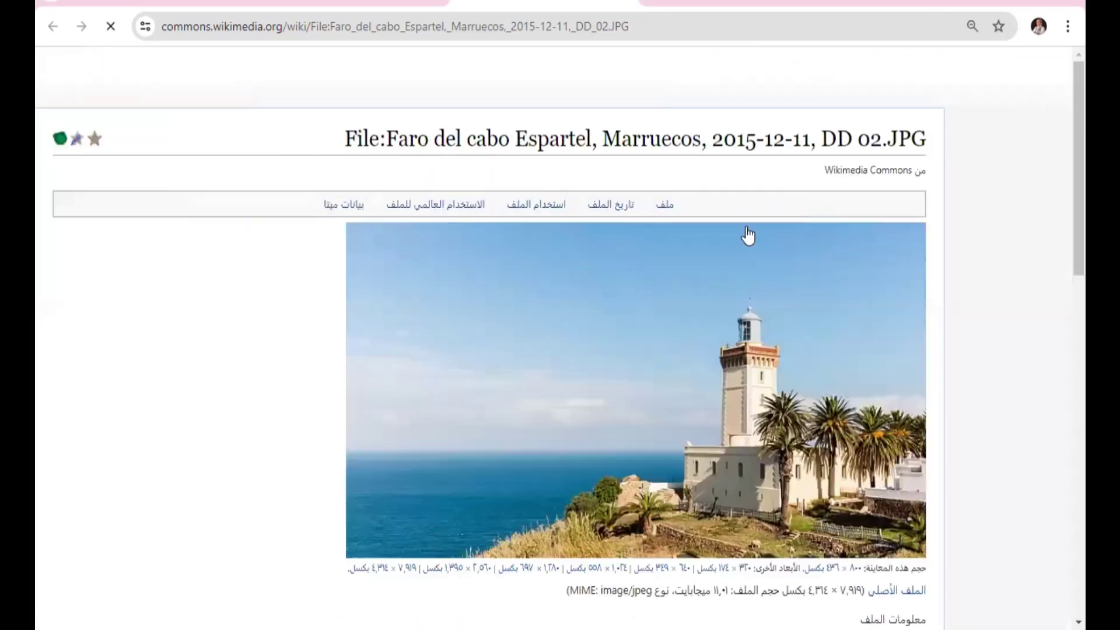
Step: Show the lighthouse image's structured data in Arabic and review the translated labels of the depicted items
{"action": "scroll", "coordinate": [771, 391], "scroll_direction": "down", "scroll_amount": 5}
{"action": "left_click", "coordinate": [771, 394]}
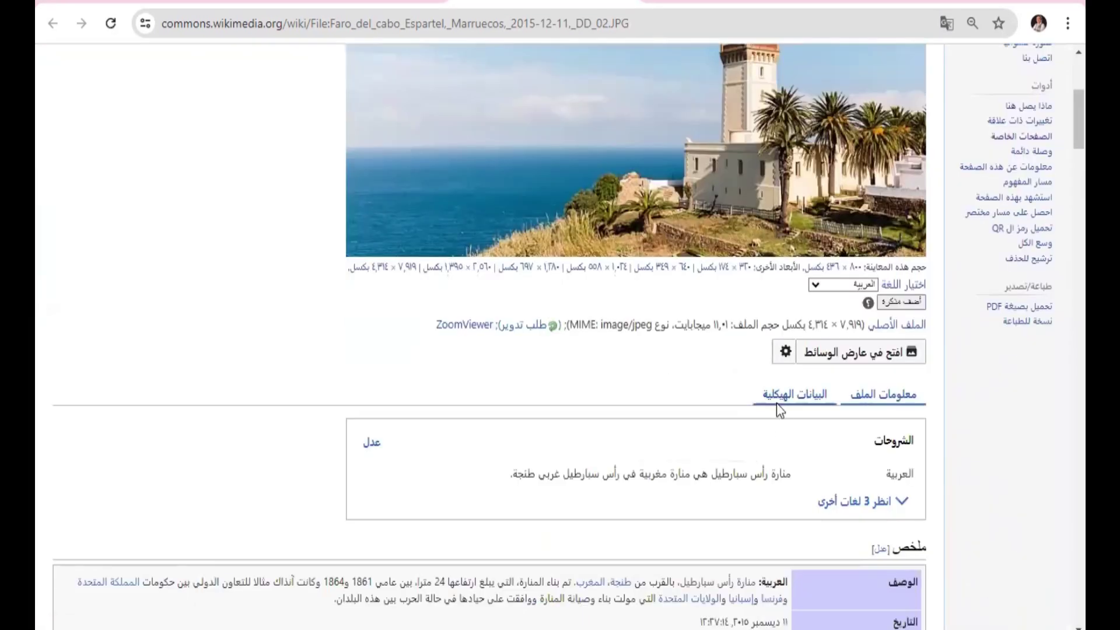
{"action": "scroll", "coordinate": [785, 409], "scroll_direction": "down", "scroll_amount": 4}
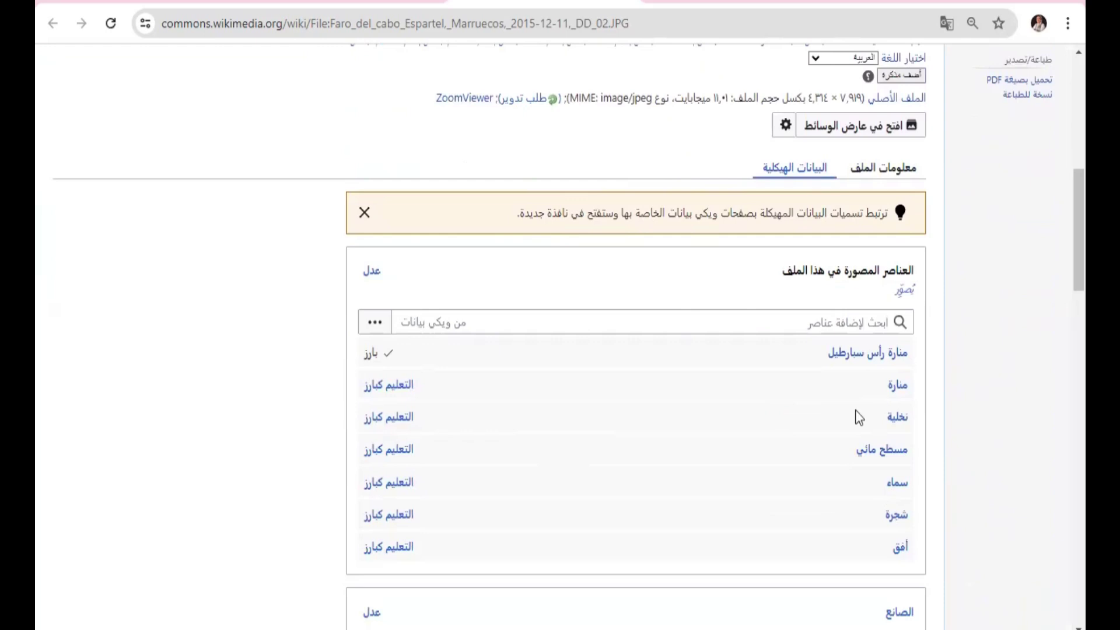
{"action": "scroll", "coordinate": [722, 404], "scroll_direction": "down", "scroll_amount": 1}
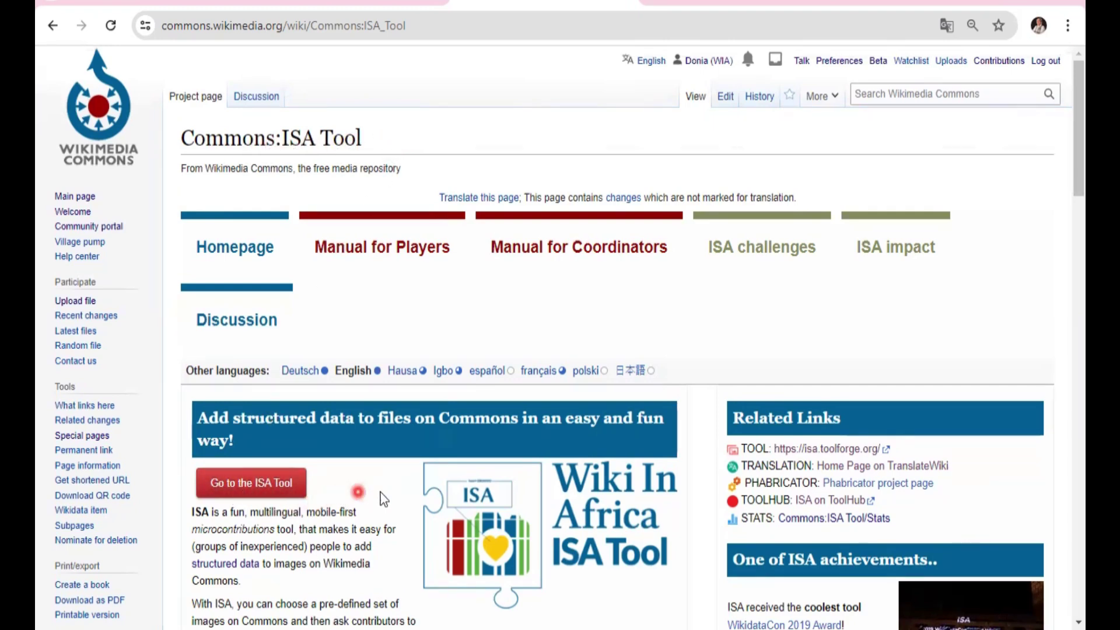
Step: Open the ISA Tool website from its Commons project page, and open it again through the short link bit.ly/PlayISA
{"action": "scroll", "coordinate": [350, 493], "scroll_direction": "down", "scroll_amount": 2}
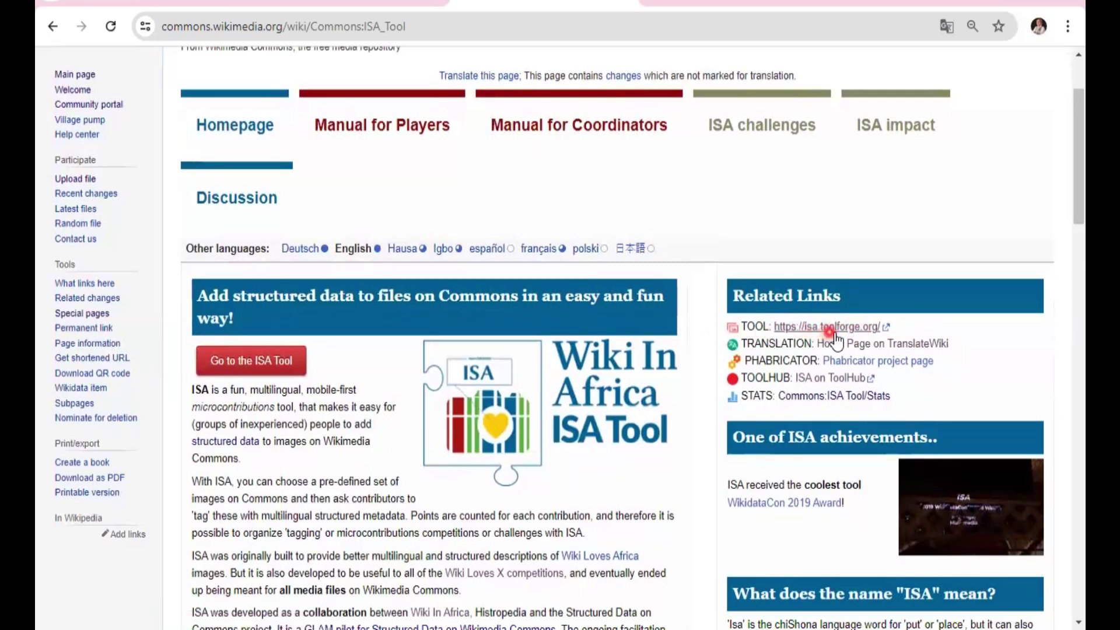
{"action": "left_click", "coordinate": [861, 331]}
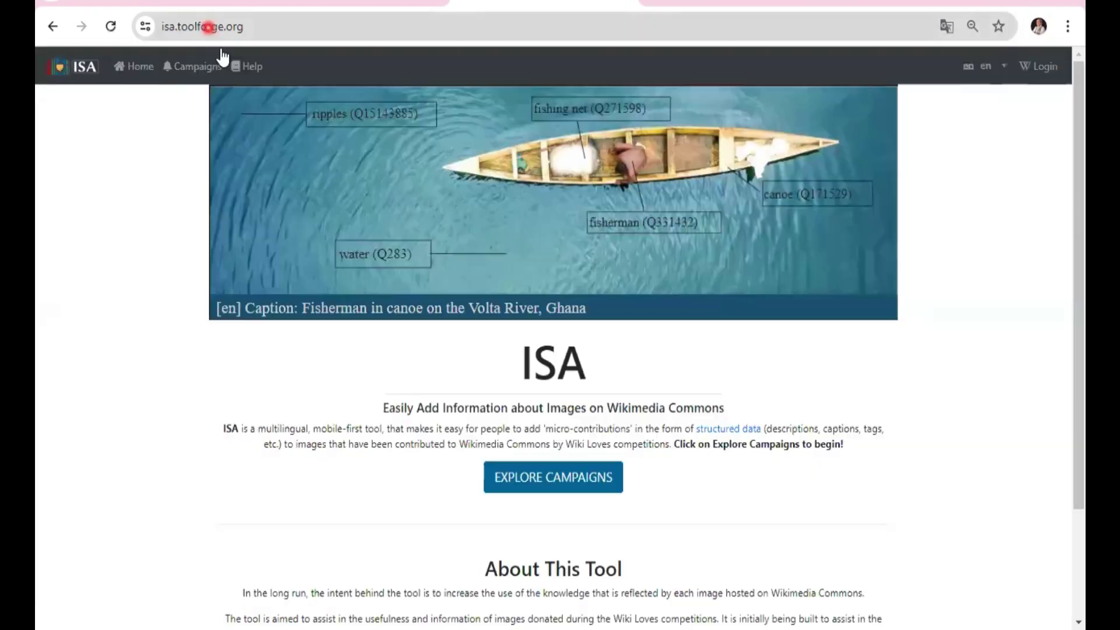
{"action": "left_click", "coordinate": [207, 27]}
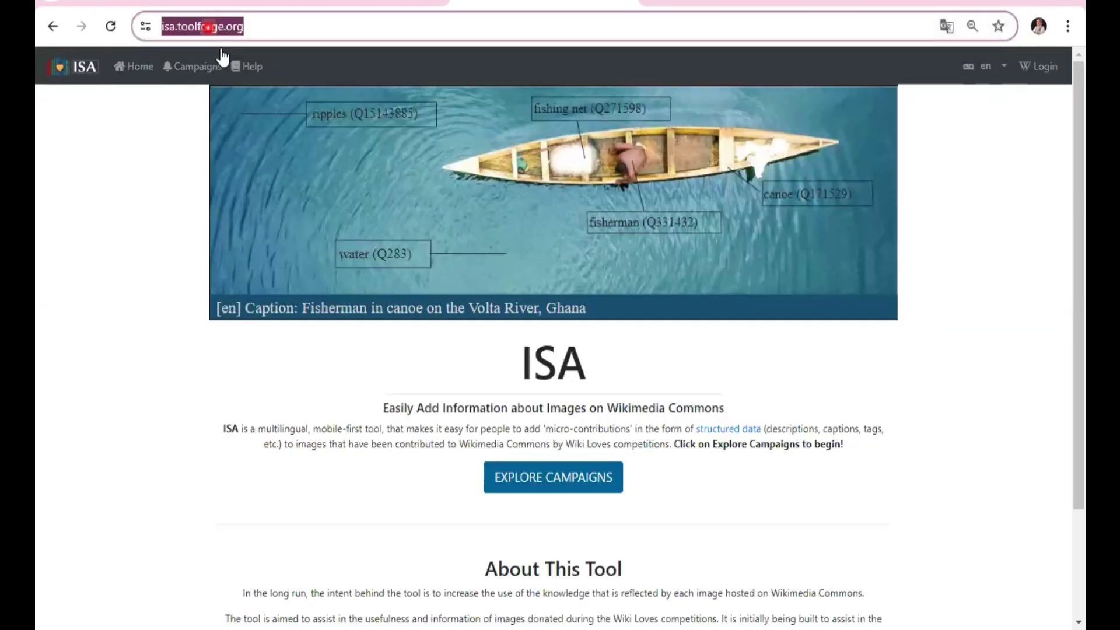
{"action": "type", "text": "bit"}
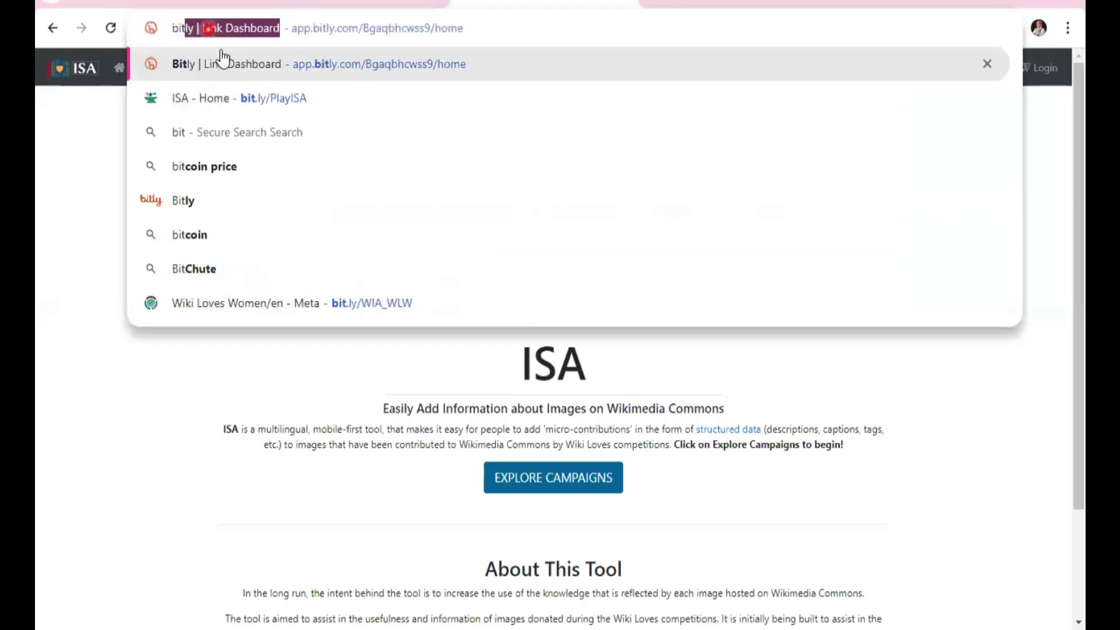
{"action": "type", "text": ".ly/PlayISA"}
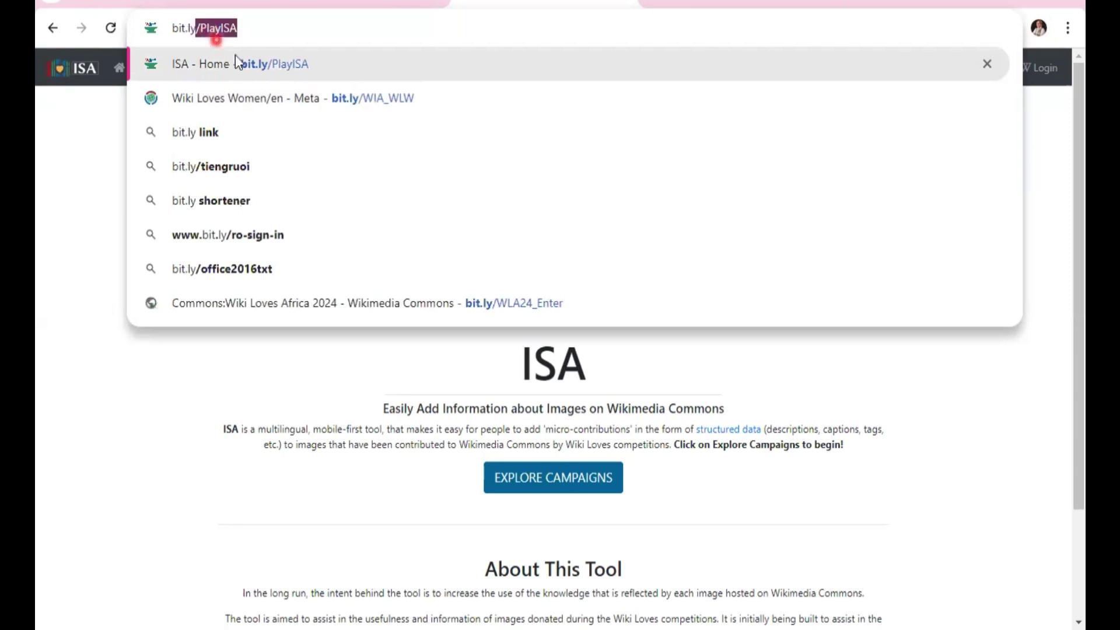
{"action": "left_click", "coordinate": [234, 63]}
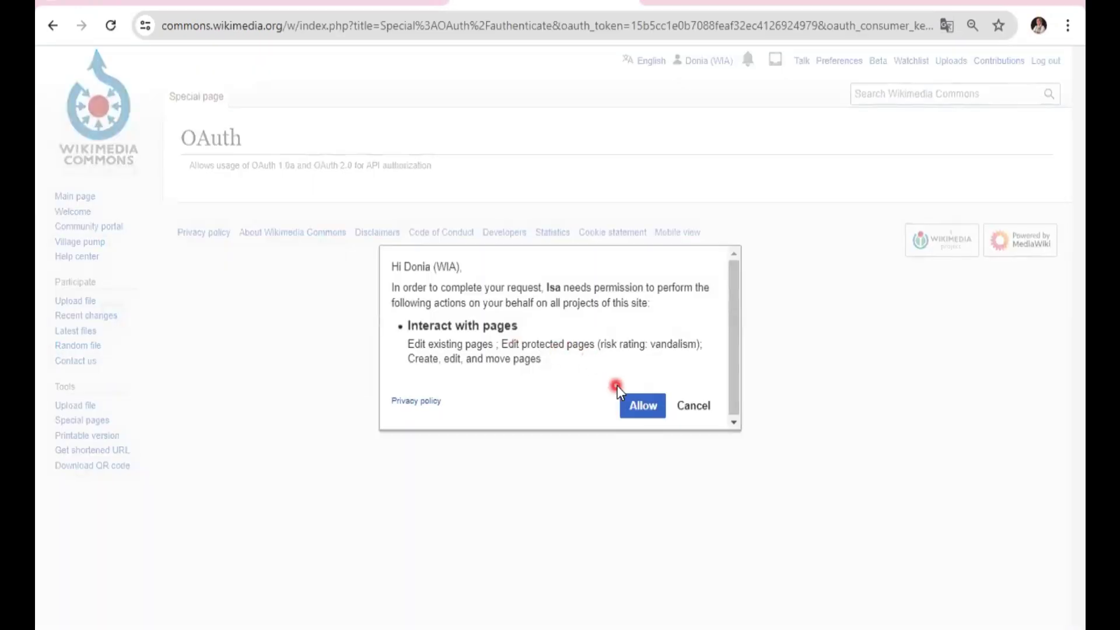
Step: Allow Isa to edit pages on behalf of the Wikimedia account and choose "en" as the tool's interface language
{"action": "left_click", "coordinate": [634, 415]}
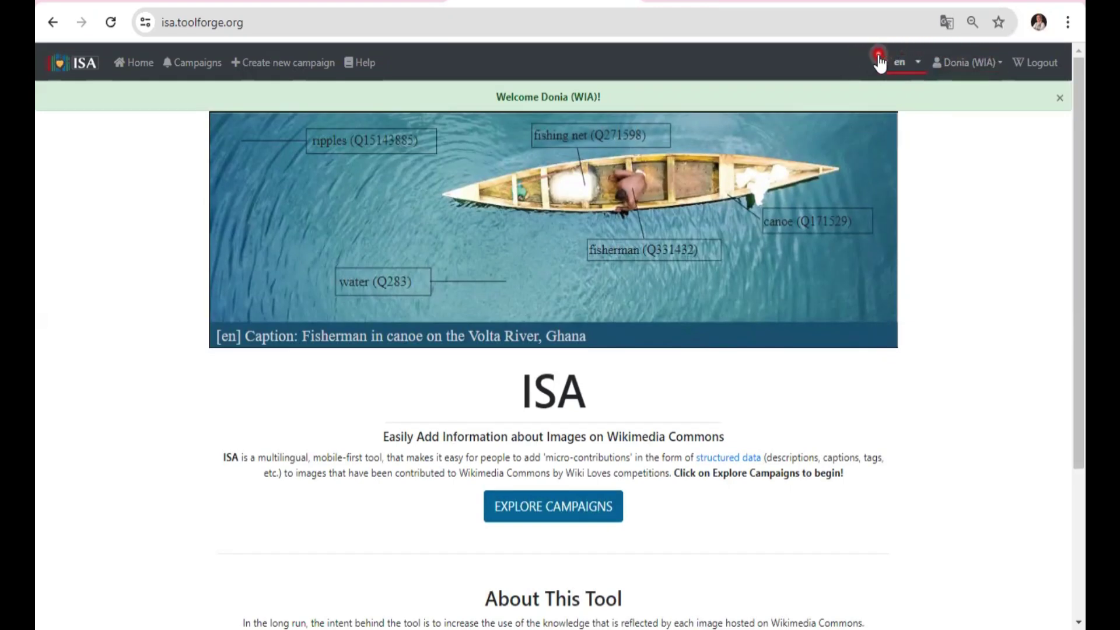
{"action": "left_click", "coordinate": [900, 63]}
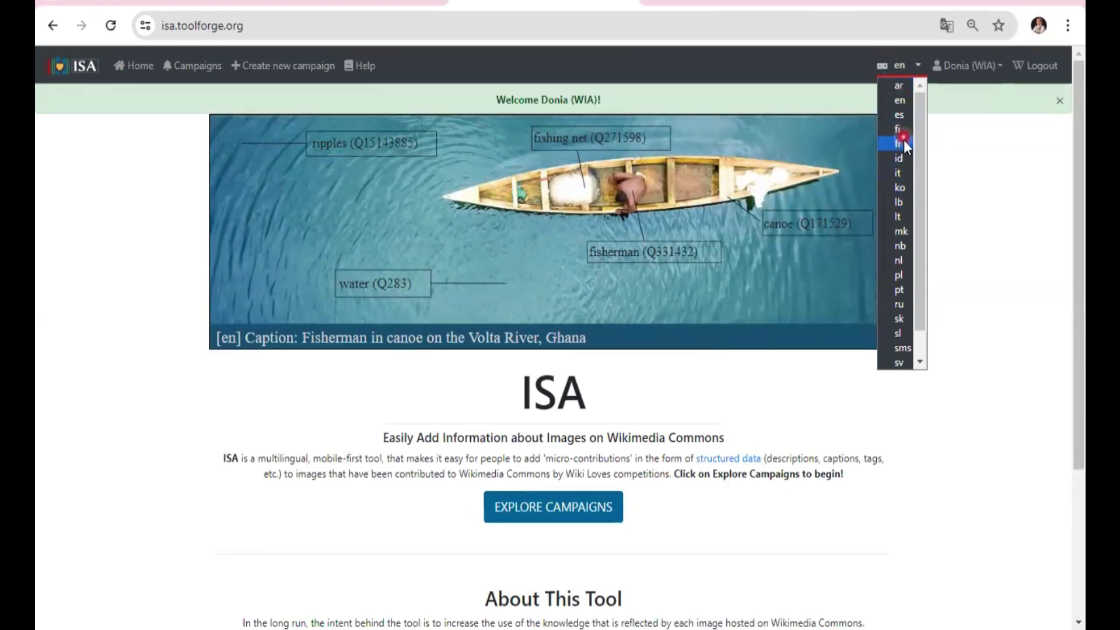
{"action": "left_click", "coordinate": [898, 100]}
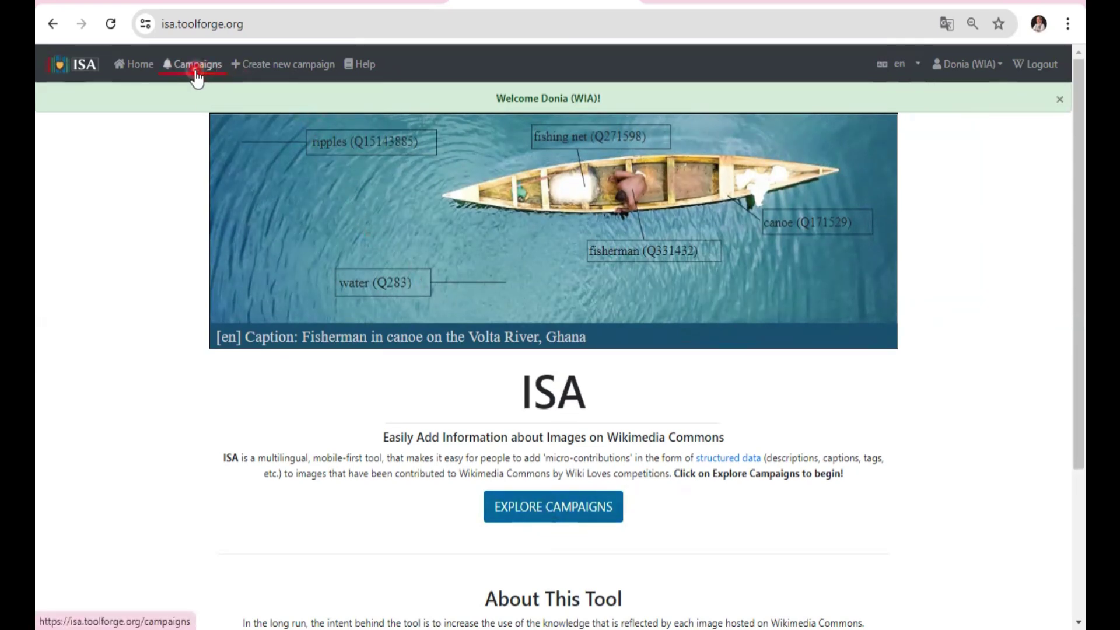
Step: Explore the ISA campaigns and look through the first page of the campaign list
{"action": "left_click", "coordinate": [562, 519]}
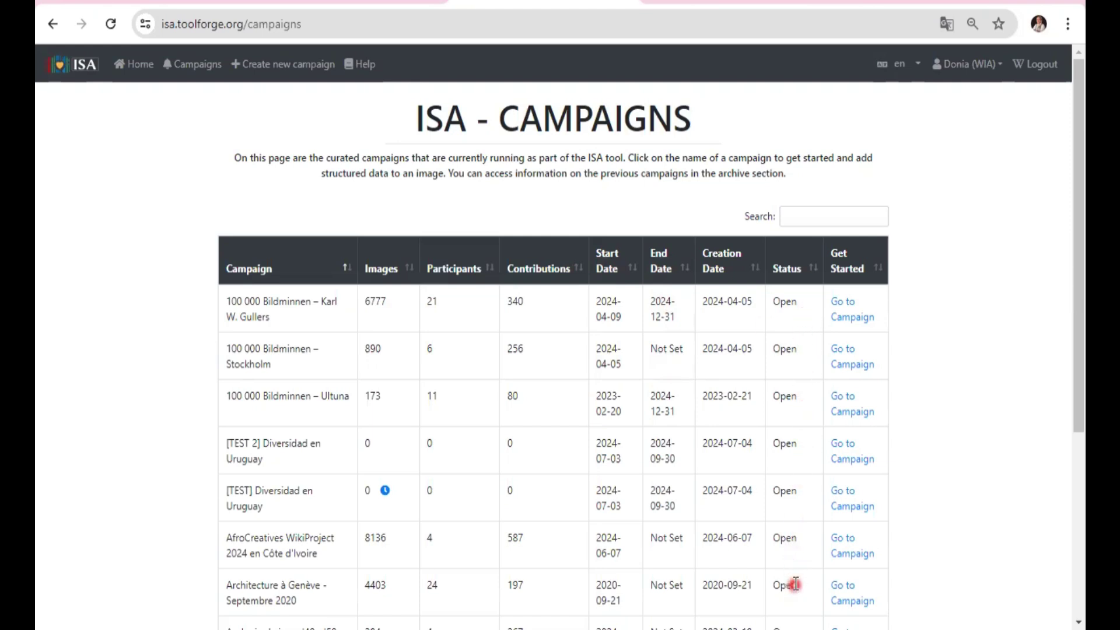
{"action": "scroll", "coordinate": [795, 583], "scroll_direction": "down", "scroll_amount": 4}
{"action": "scroll", "coordinate": [795, 583], "scroll_direction": "down", "scroll_amount": 1}
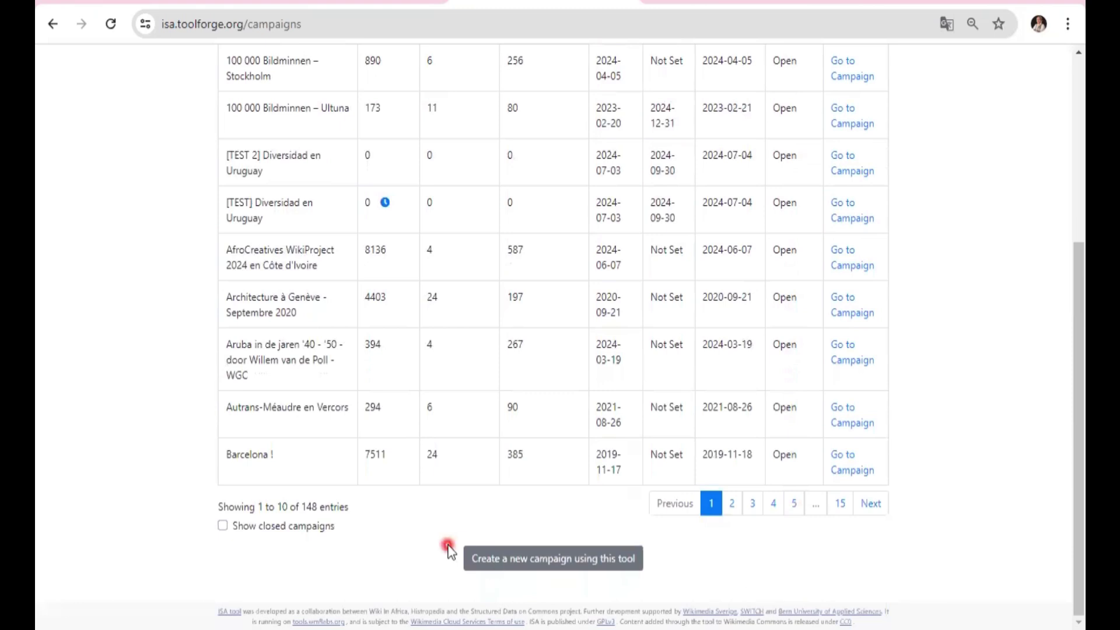
Step: Include closed campaigns in the ISA campaign list and search it for "women"
{"action": "left_click", "coordinate": [270, 526]}
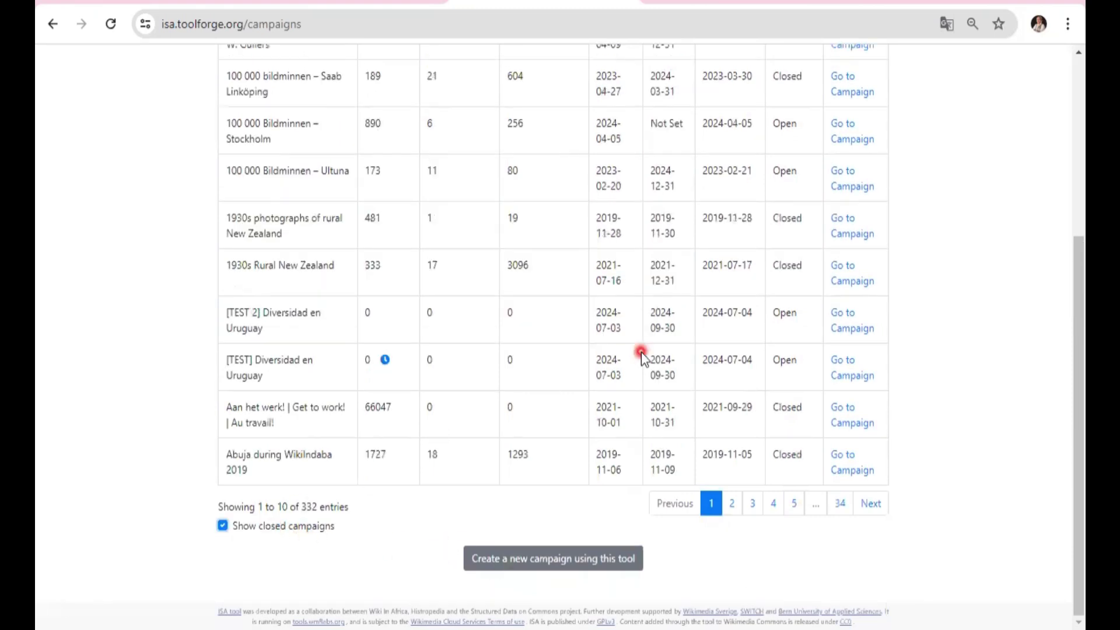
{"action": "scroll", "coordinate": [778, 364], "scroll_direction": "up", "scroll_amount": 3}
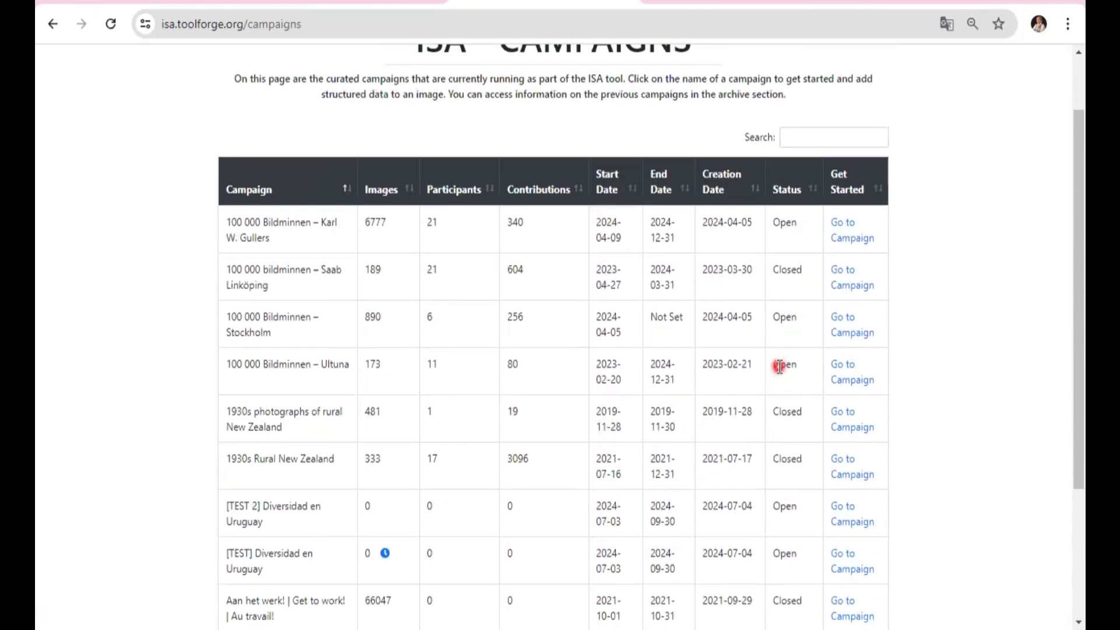
{"action": "scroll", "coordinate": [780, 374], "scroll_direction": "down", "scroll_amount": 3}
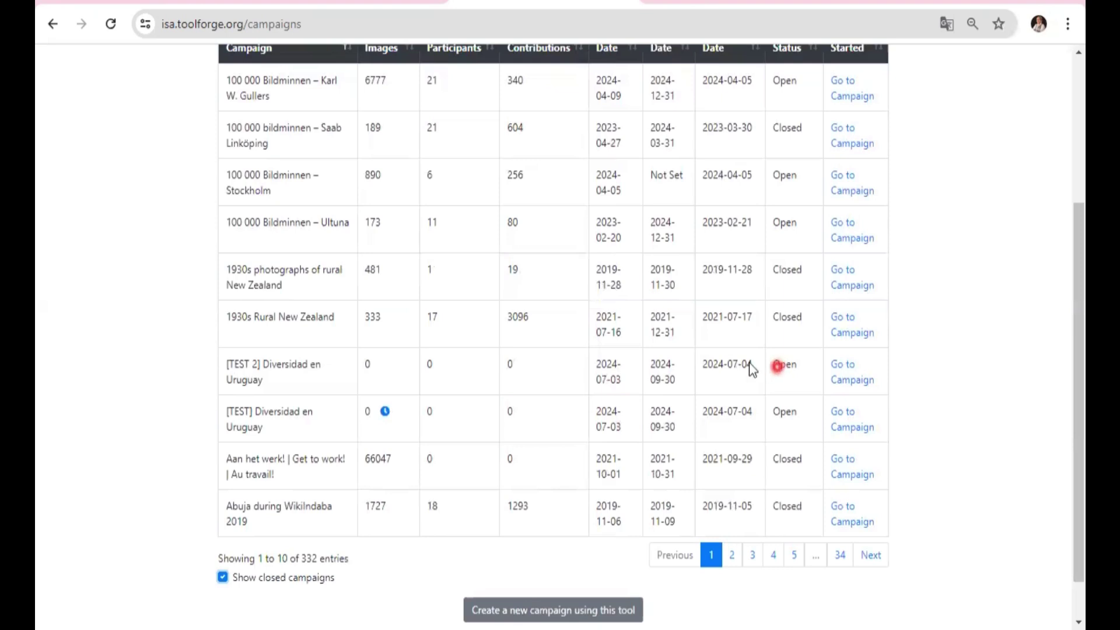
{"action": "scroll", "coordinate": [777, 338], "scroll_direction": "up", "scroll_amount": 5}
{"action": "left_click", "coordinate": [794, 217]}
{"action": "type", "text": "women"}
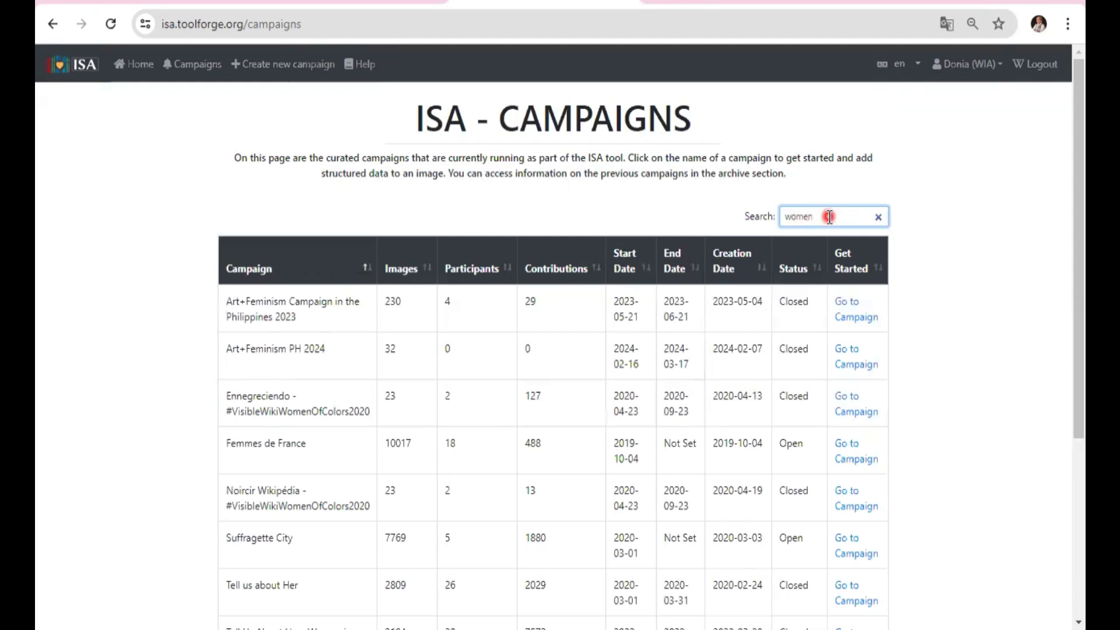
Step: Open the "Tell Us About Her : Women in Art" campaign and examine its progress, contributor ranking and campaign details
{"action": "scroll", "coordinate": [855, 425], "scroll_direction": "down", "scroll_amount": 5}
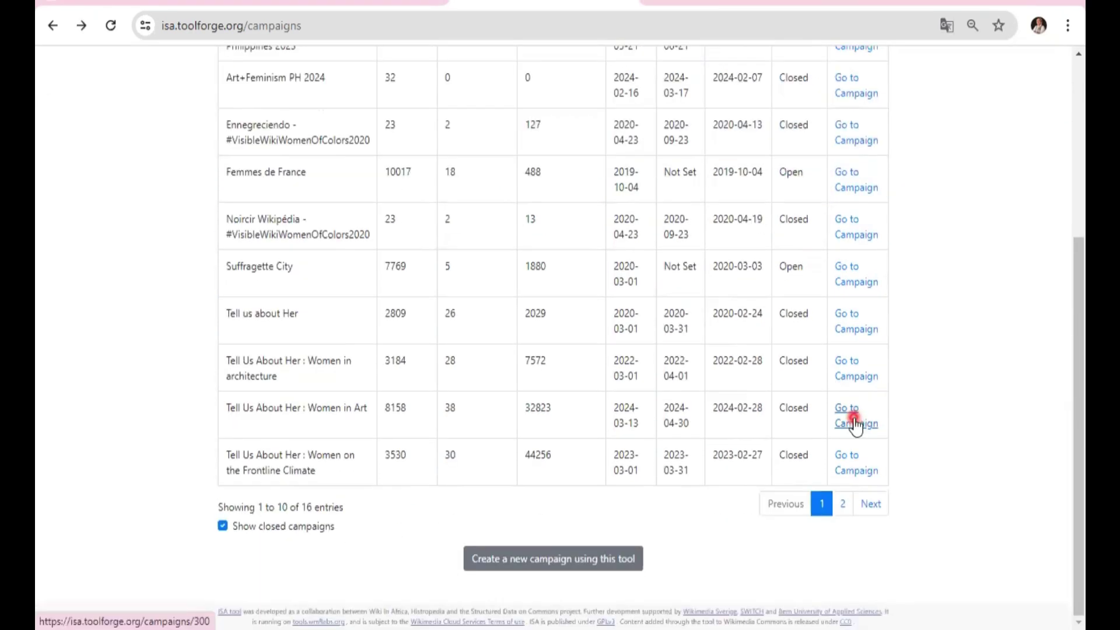
{"action": "left_click", "coordinate": [855, 424]}
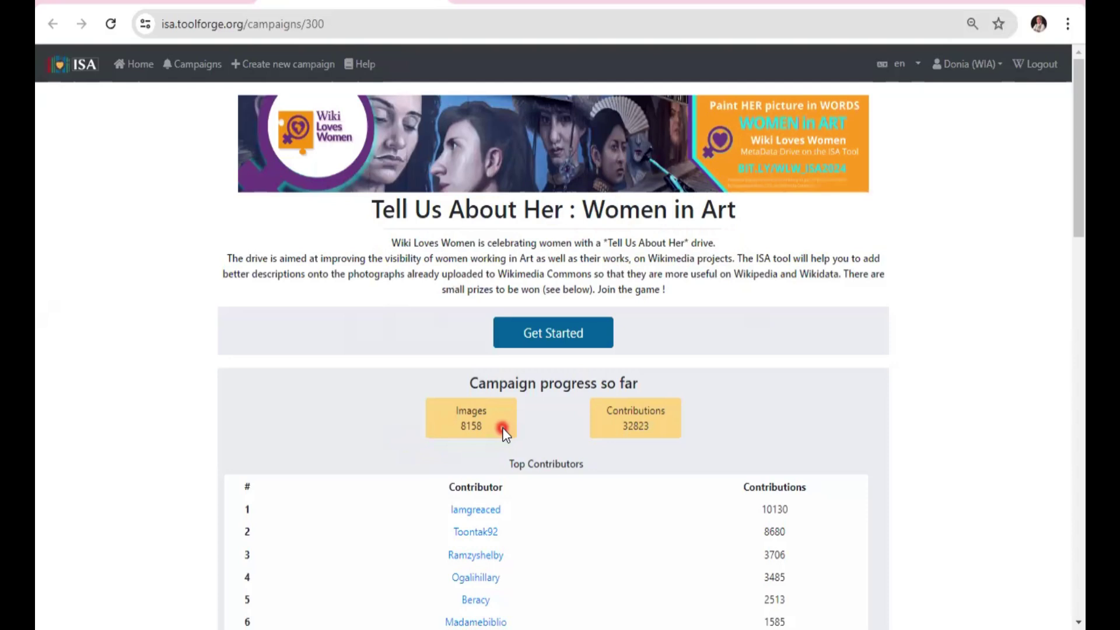
{"action": "mouse_move", "coordinate": [502, 432]}
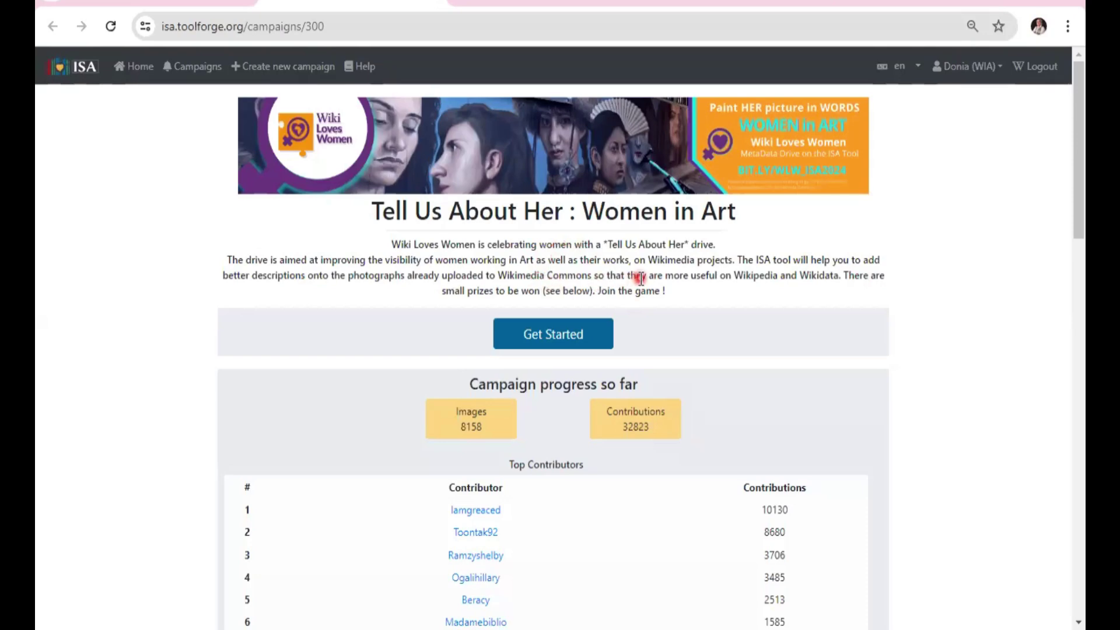
{"action": "scroll", "coordinate": [640, 279], "scroll_direction": "down", "scroll_amount": 10}
{"action": "scroll", "coordinate": [640, 278], "scroll_direction": "down", "scroll_amount": 10}
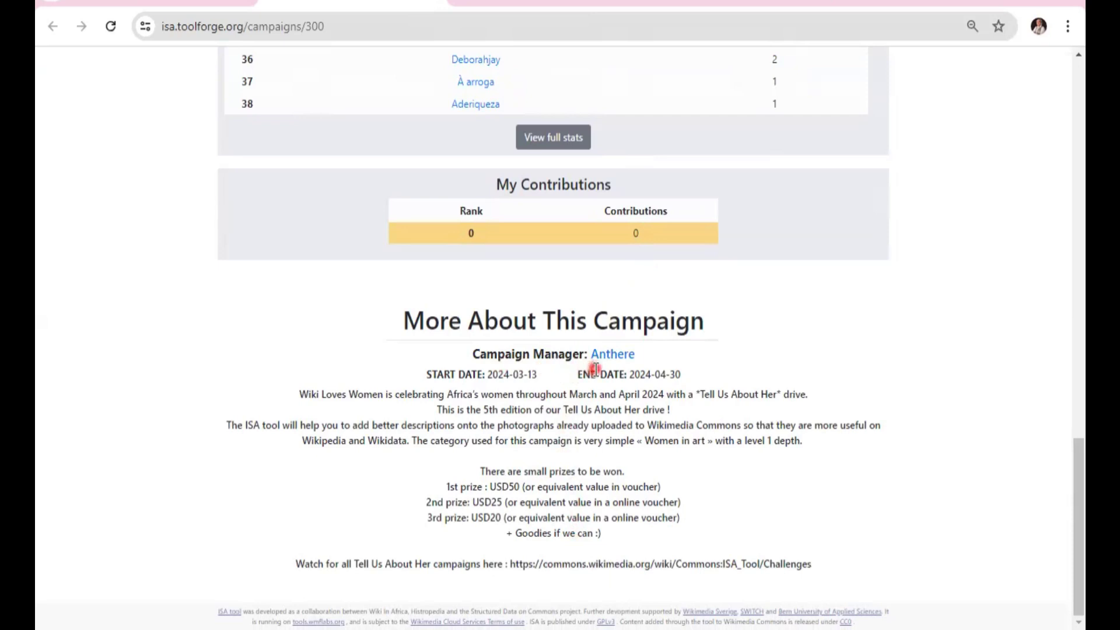
{"action": "scroll", "coordinate": [595, 370], "scroll_direction": "up", "scroll_amount": 1}
{"action": "scroll", "coordinate": [595, 369], "scroll_direction": "up", "scroll_amount": 5}
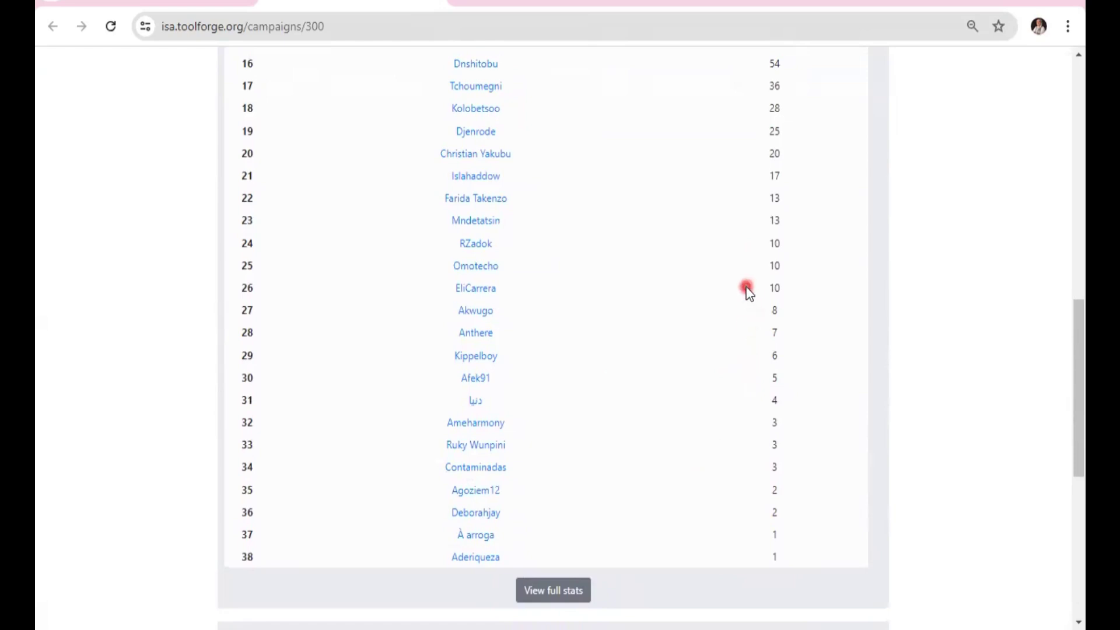
{"action": "scroll", "coordinate": [749, 291], "scroll_direction": "up", "scroll_amount": 10}
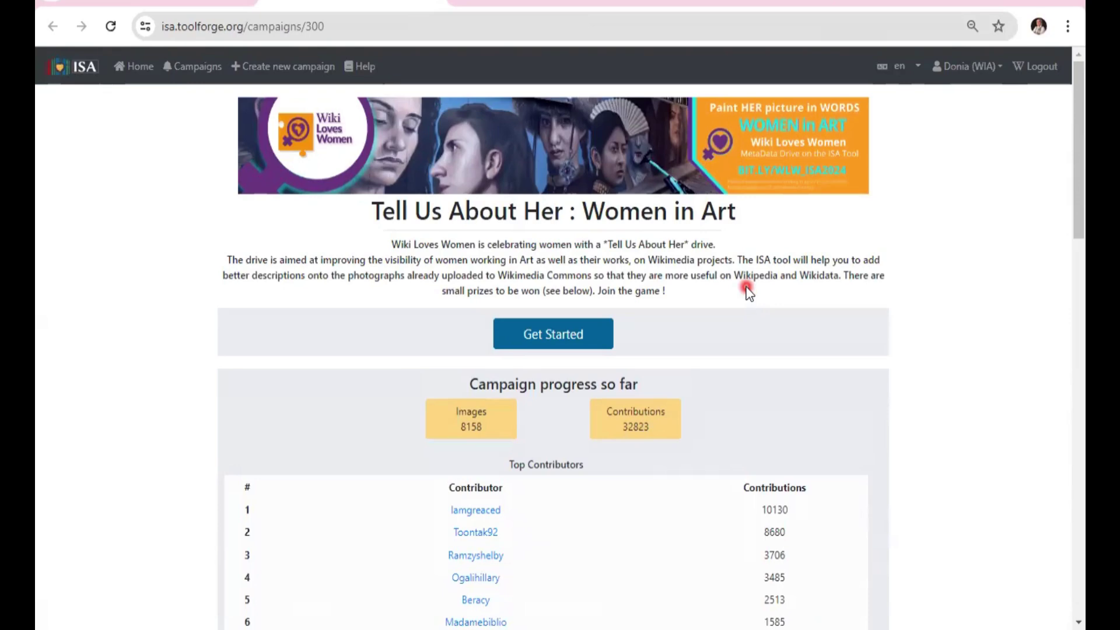
Step: Return to the campaign list, hide closed campaigns, and start participating in the open "Women's Health" campaign
{"action": "key", "text": "alt+Left"}
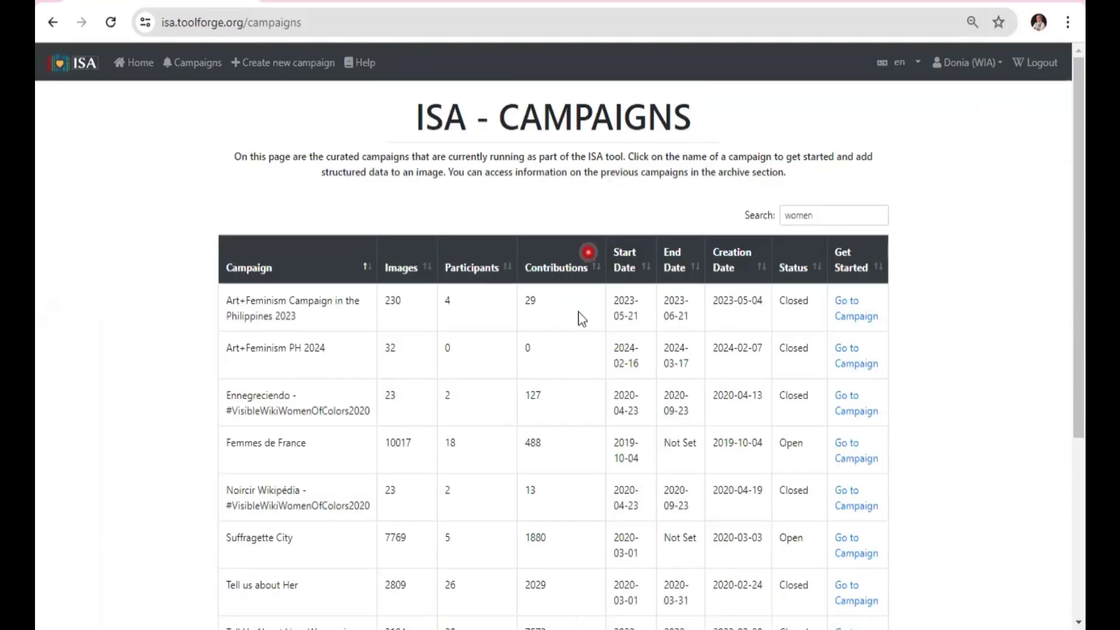
{"action": "scroll", "coordinate": [663, 344], "scroll_direction": "down", "scroll_amount": 5}
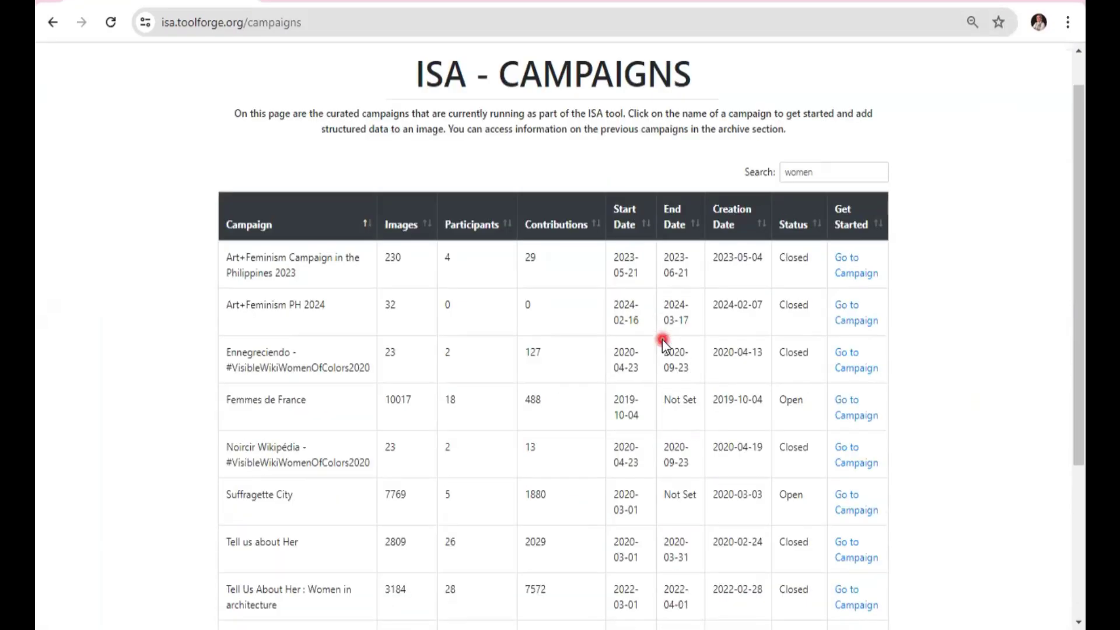
{"action": "left_click", "coordinate": [288, 527]}
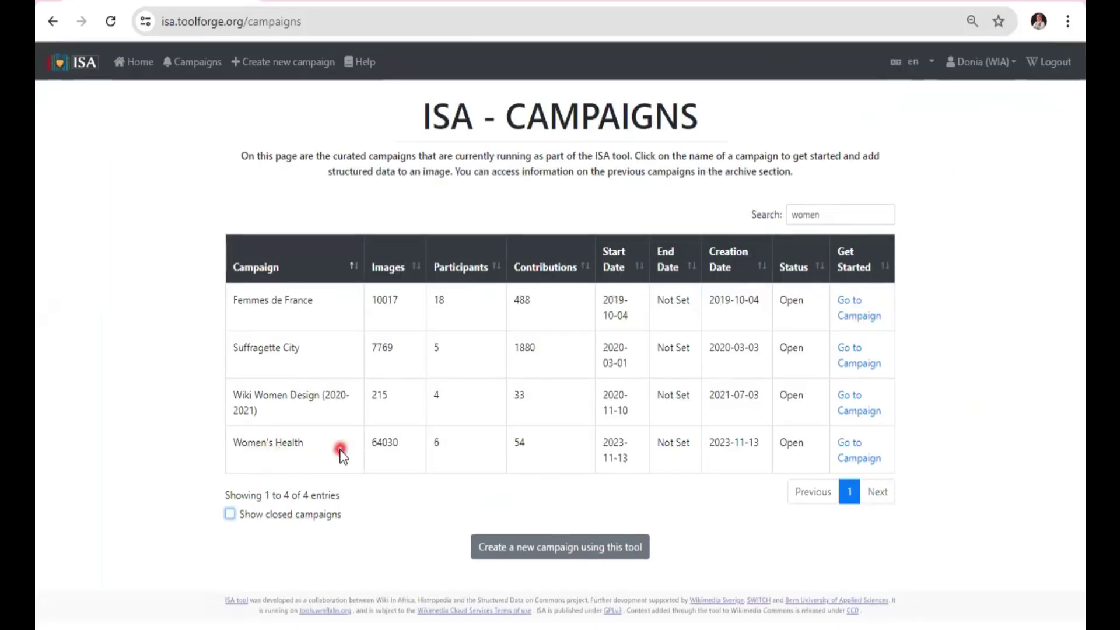
{"action": "left_click", "coordinate": [855, 446]}
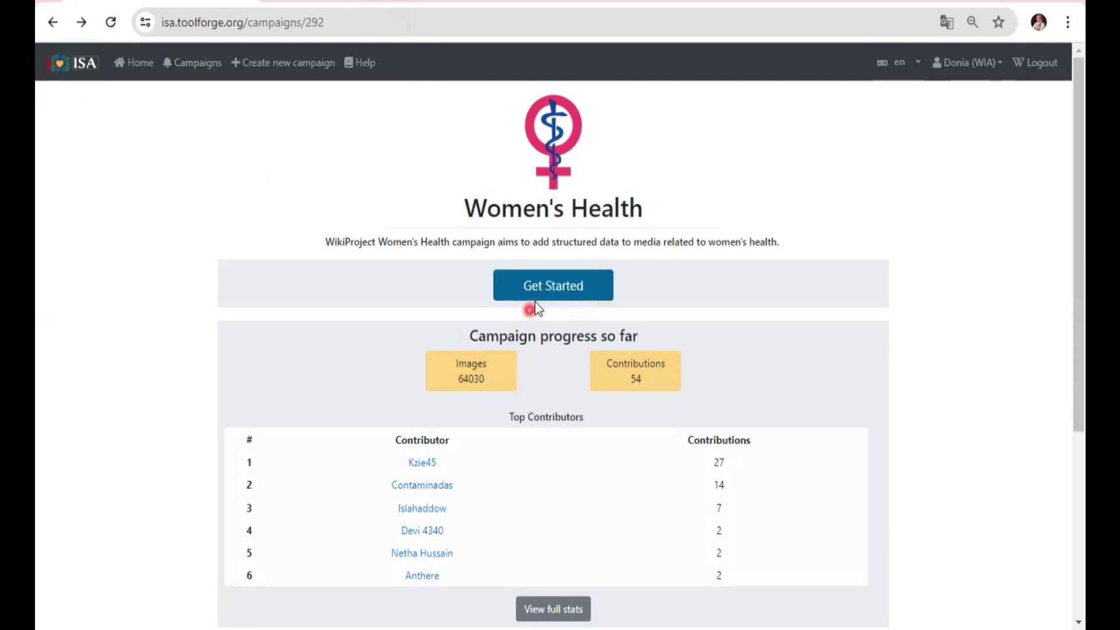
{"action": "left_click", "coordinate": [557, 288]}
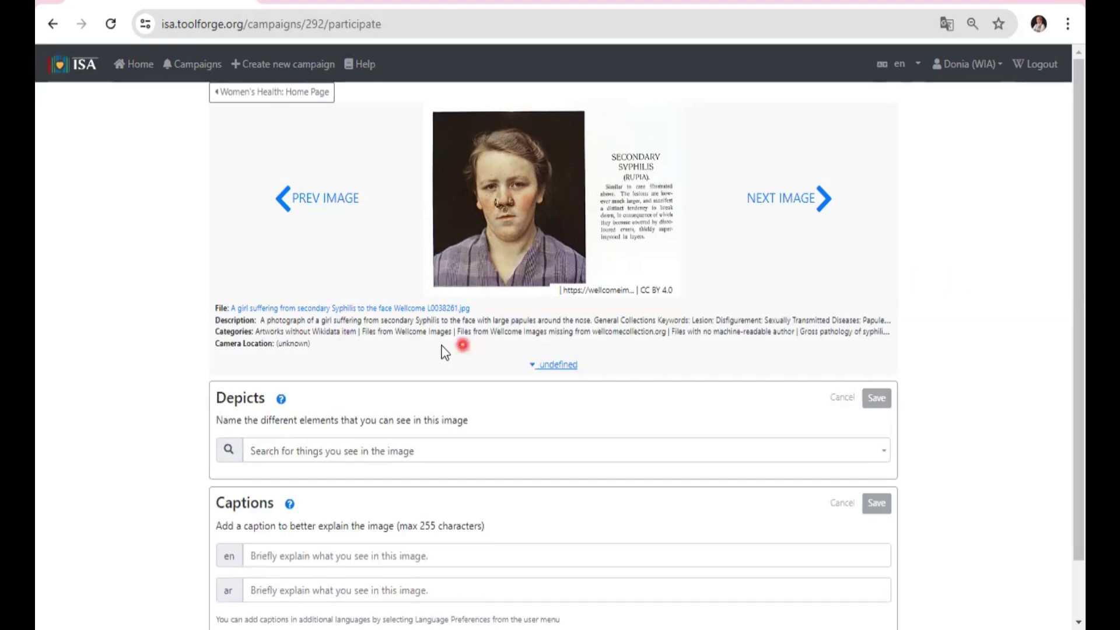
Step: Expand the syphilis image's full description and categories, and read the help hints for captions and depict statements
{"action": "left_click", "coordinate": [554, 365]}
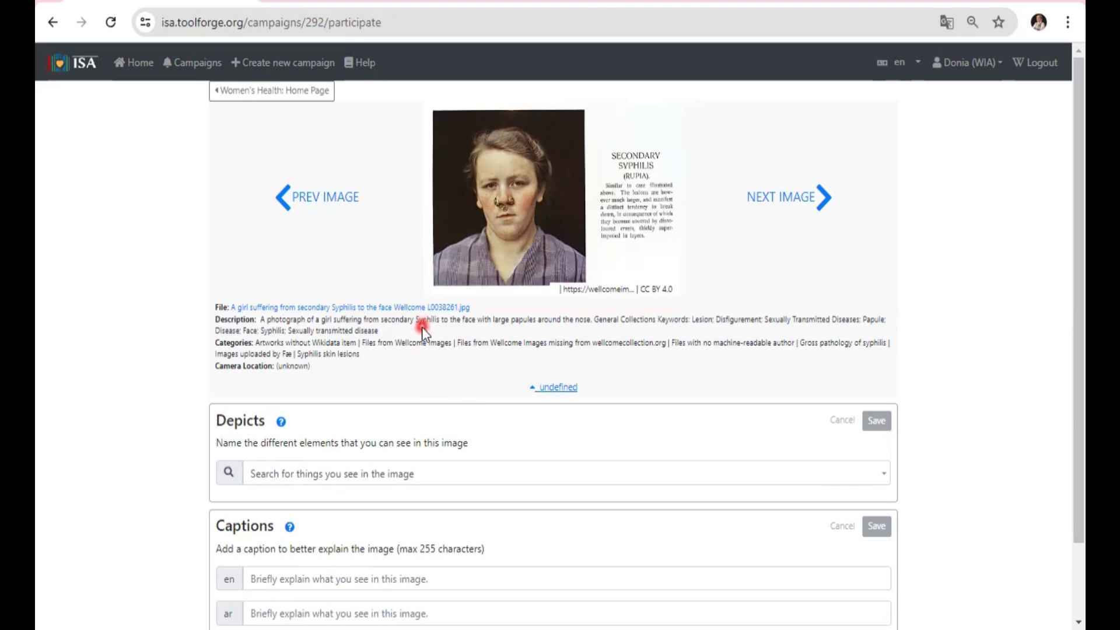
{"action": "left_click", "coordinate": [281, 421]}
{"action": "left_click", "coordinate": [289, 527]}
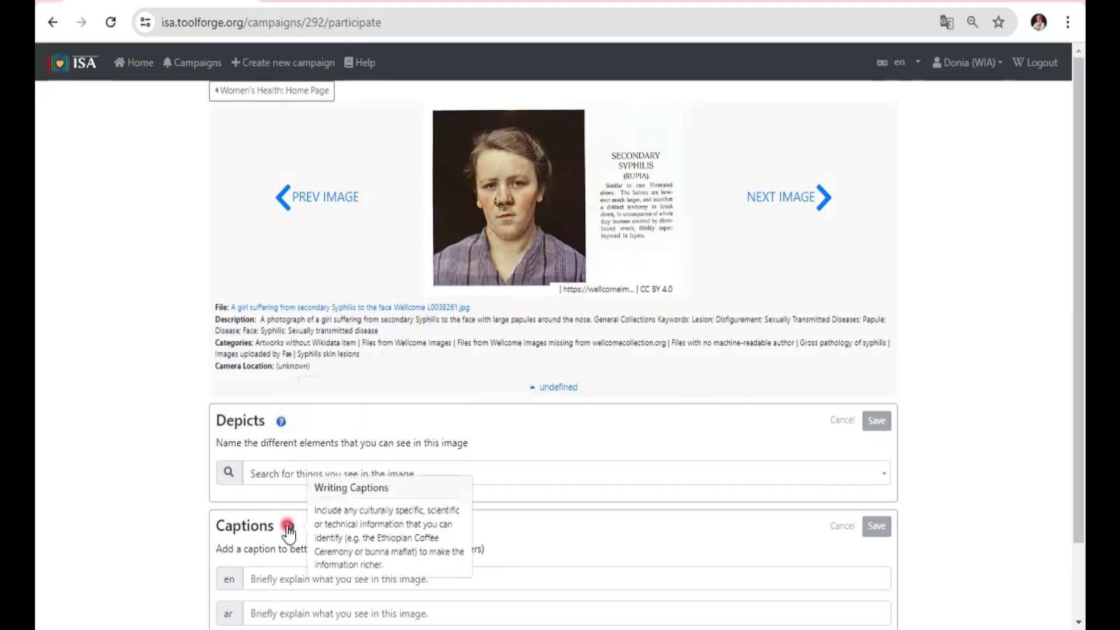
{"action": "left_click", "coordinate": [280, 423]}
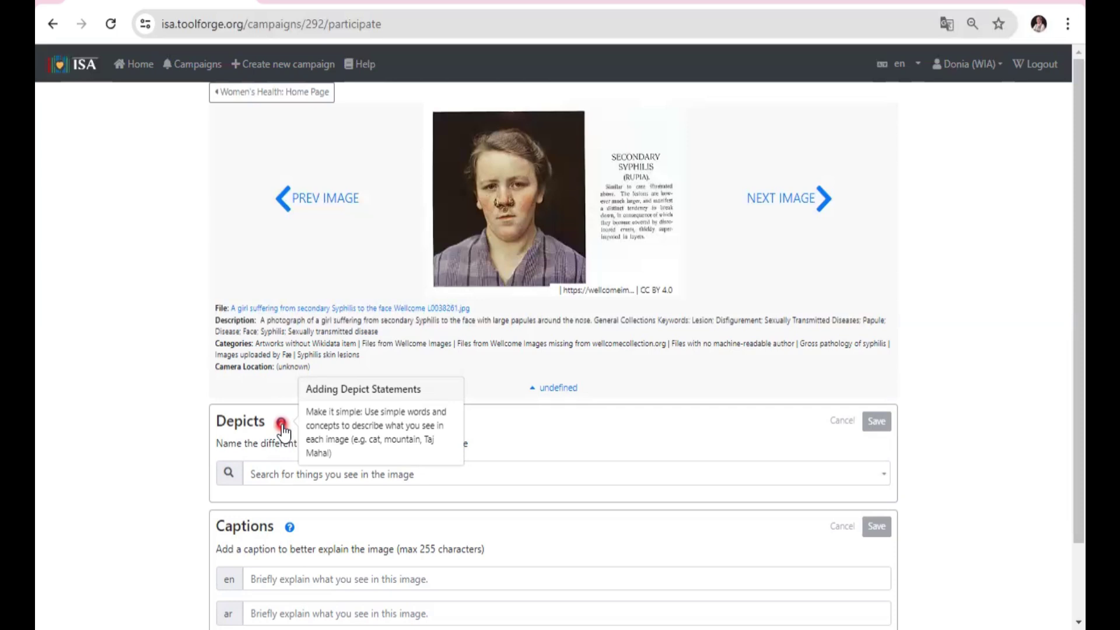
Step: Add "girl" and "syphilis" (sexually transmitted infection) as depicted items and mark syphilis as prominent
{"action": "left_click", "coordinate": [275, 476]}
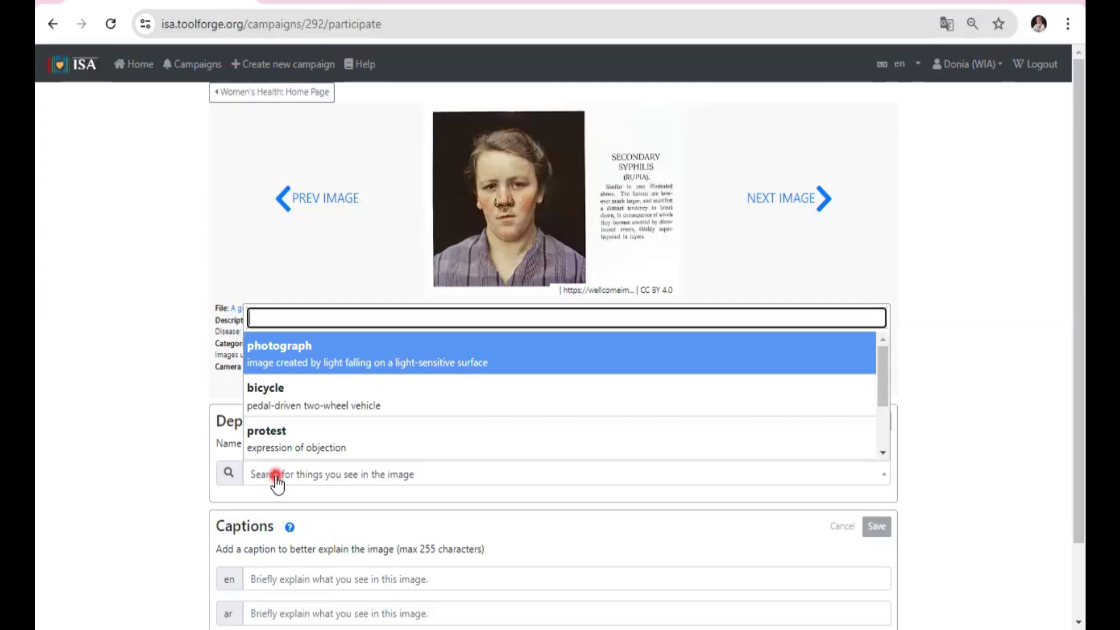
{"action": "type", "text": "g"}
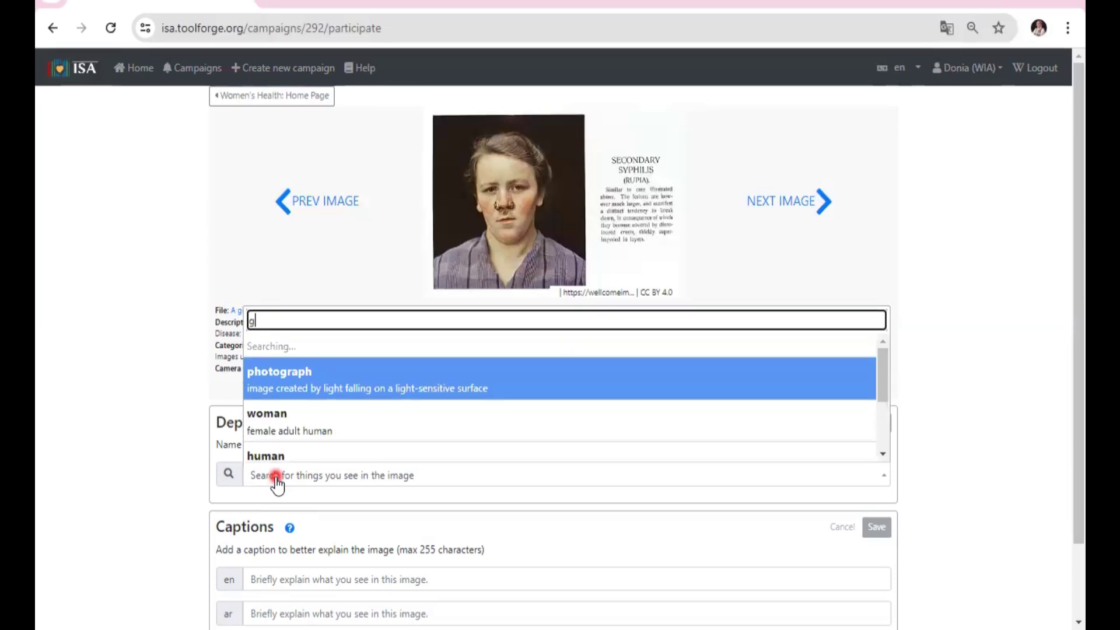
{"action": "type", "text": "irl"}
{"action": "left_click", "coordinate": [325, 348]}
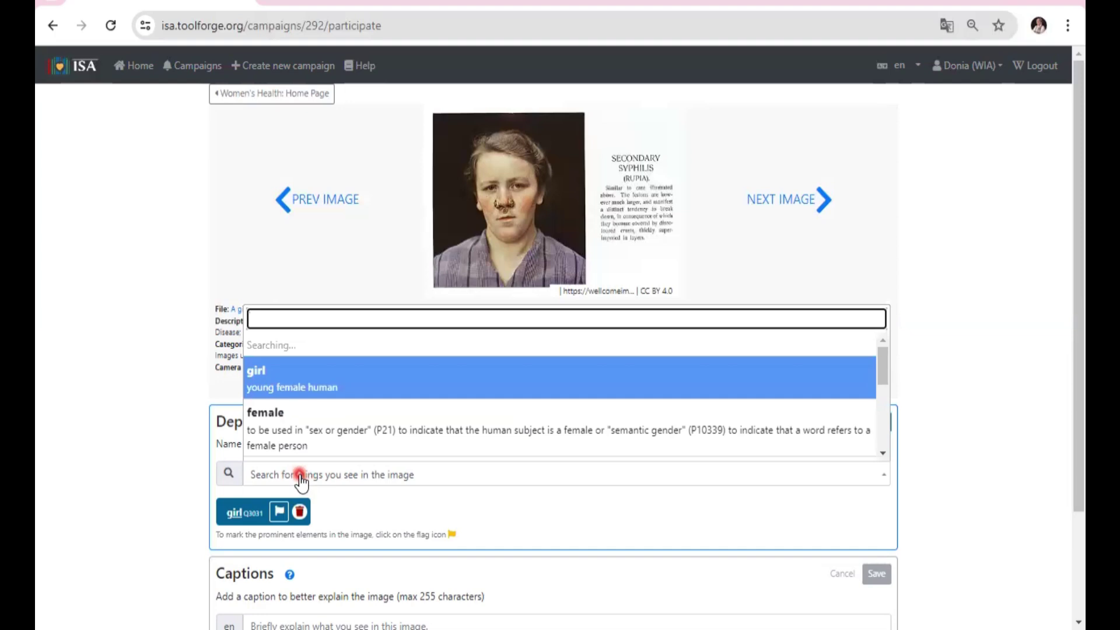
{"action": "type", "text": "syphi"}
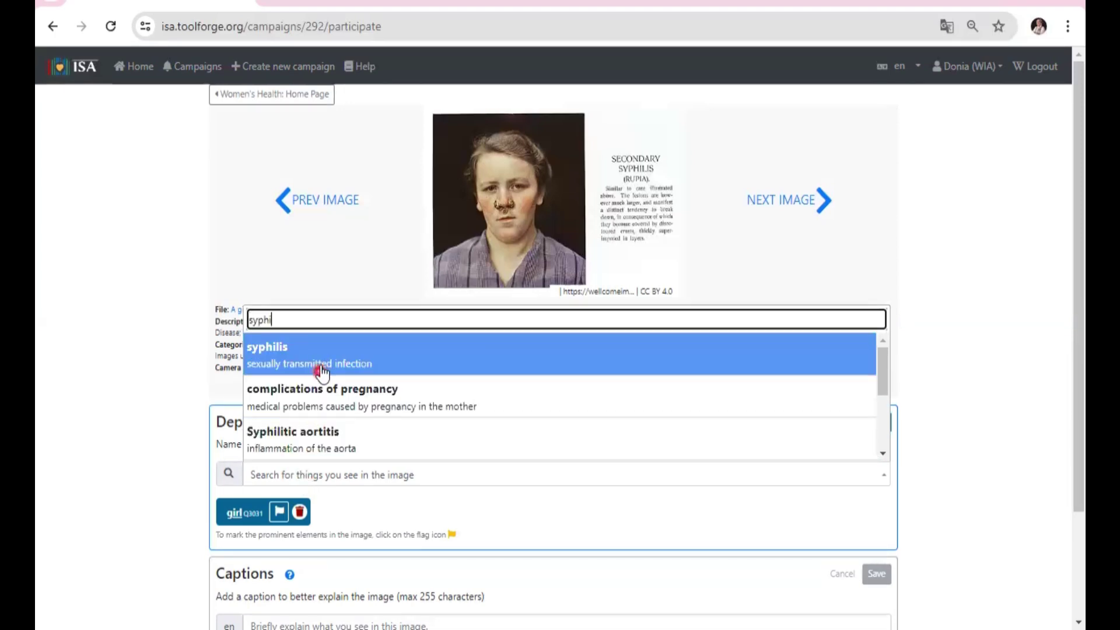
{"action": "left_click", "coordinate": [321, 357]}
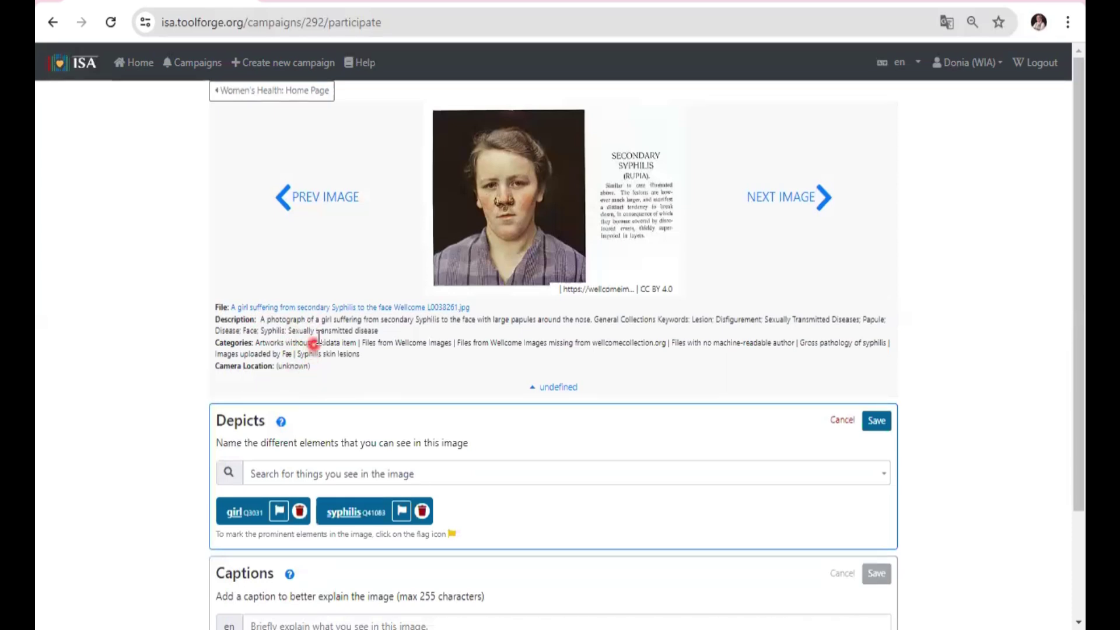
{"action": "left_click", "coordinate": [402, 512]}
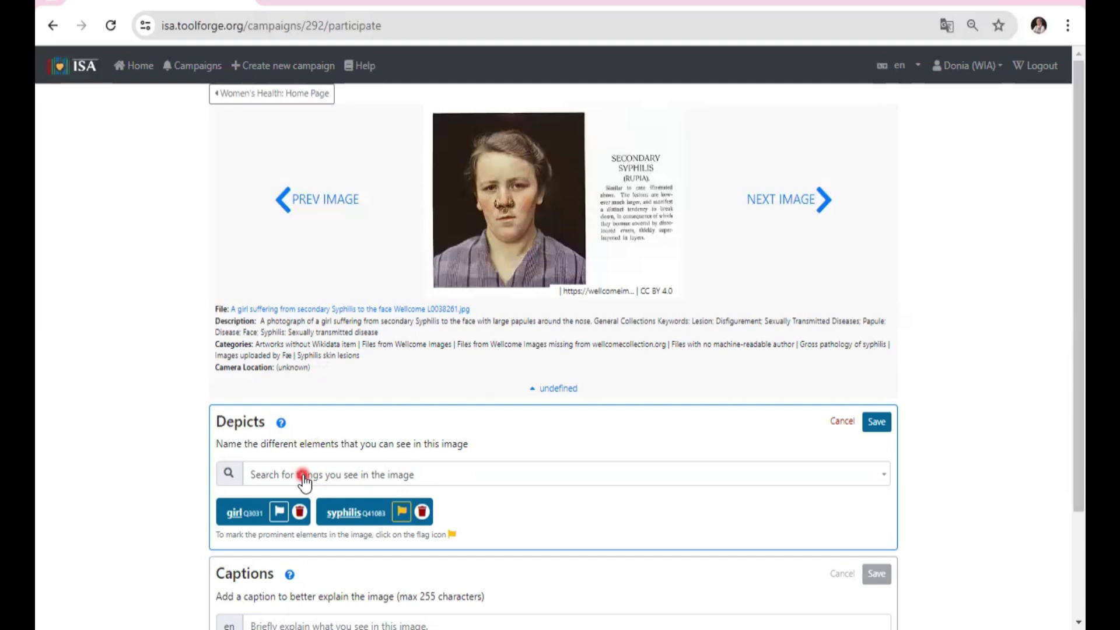
Step: Add "lesion" (abnormal appearance in tissues) and "papule" (solid elevation of skin) as depicted items of the image
{"action": "left_click", "coordinate": [303, 475]}
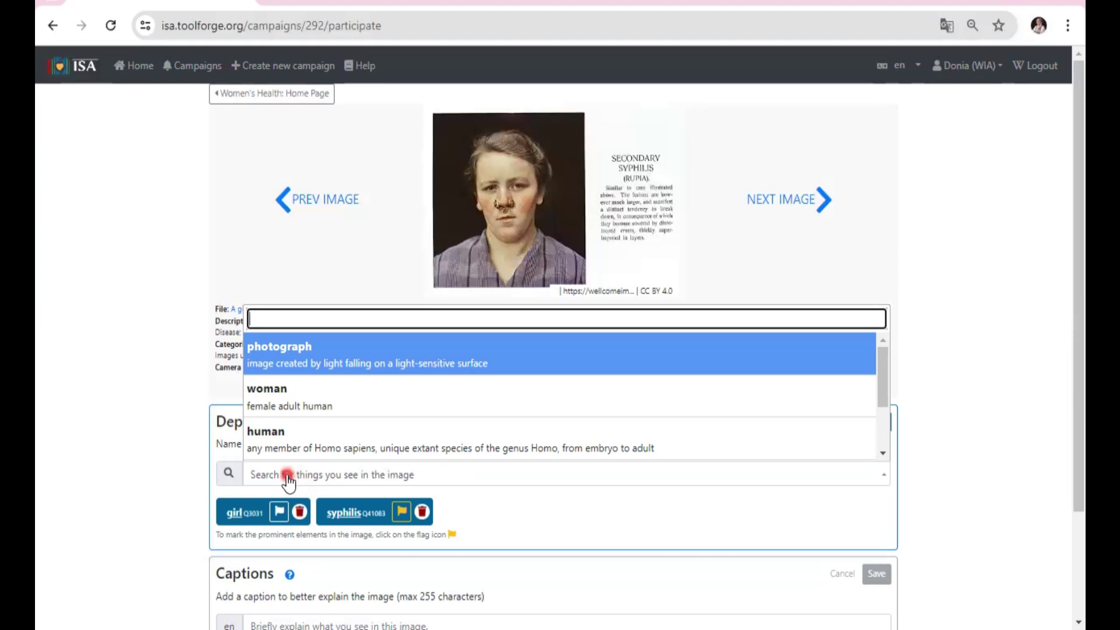
{"action": "type", "text": "les"}
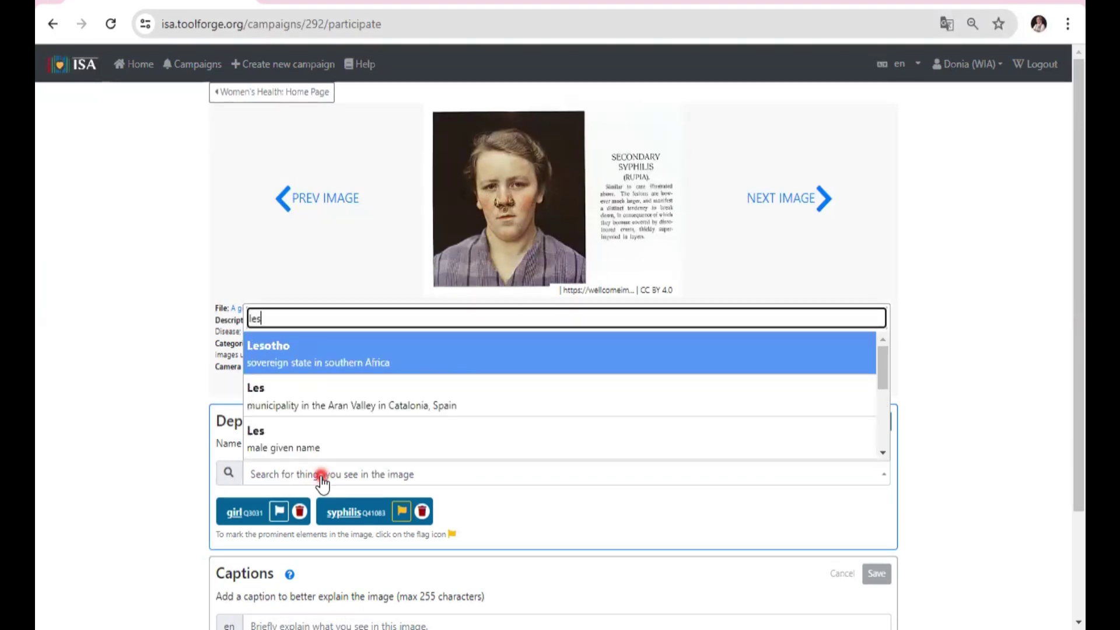
{"action": "type", "text": "ion"}
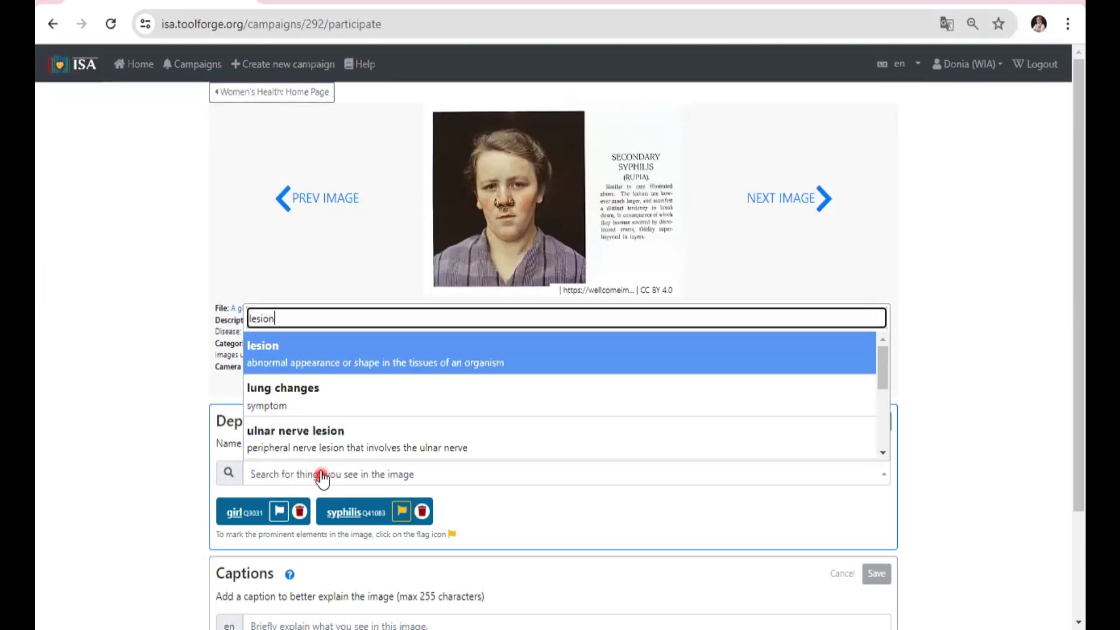
{"action": "left_click", "coordinate": [348, 364]}
{"action": "left_click", "coordinate": [313, 475]}
{"action": "type", "text": "pa"}
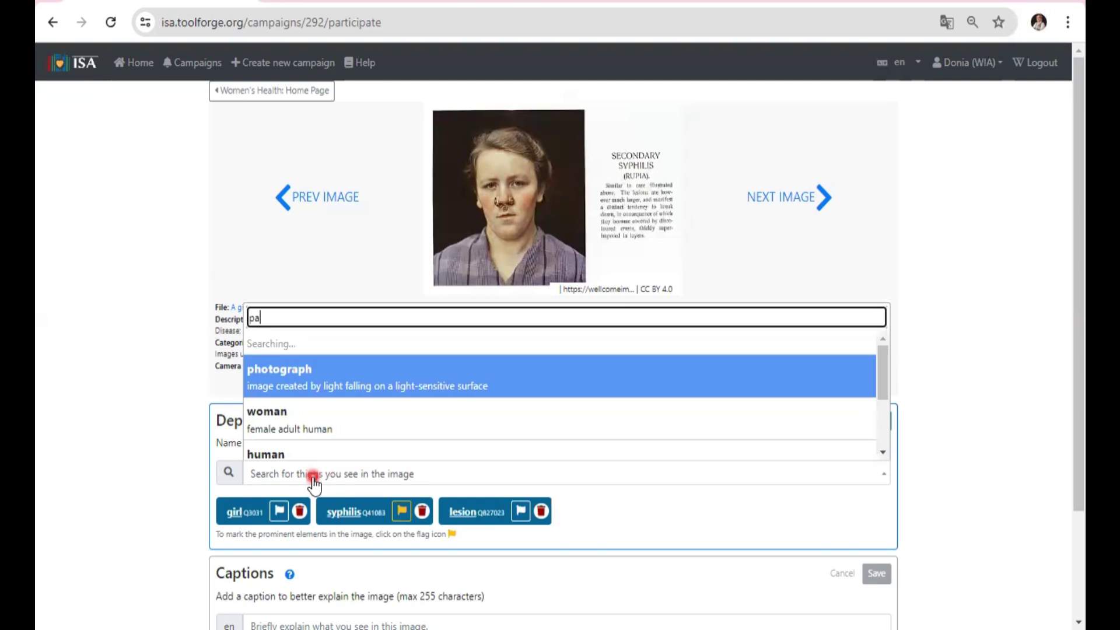
{"action": "type", "text": "pule"}
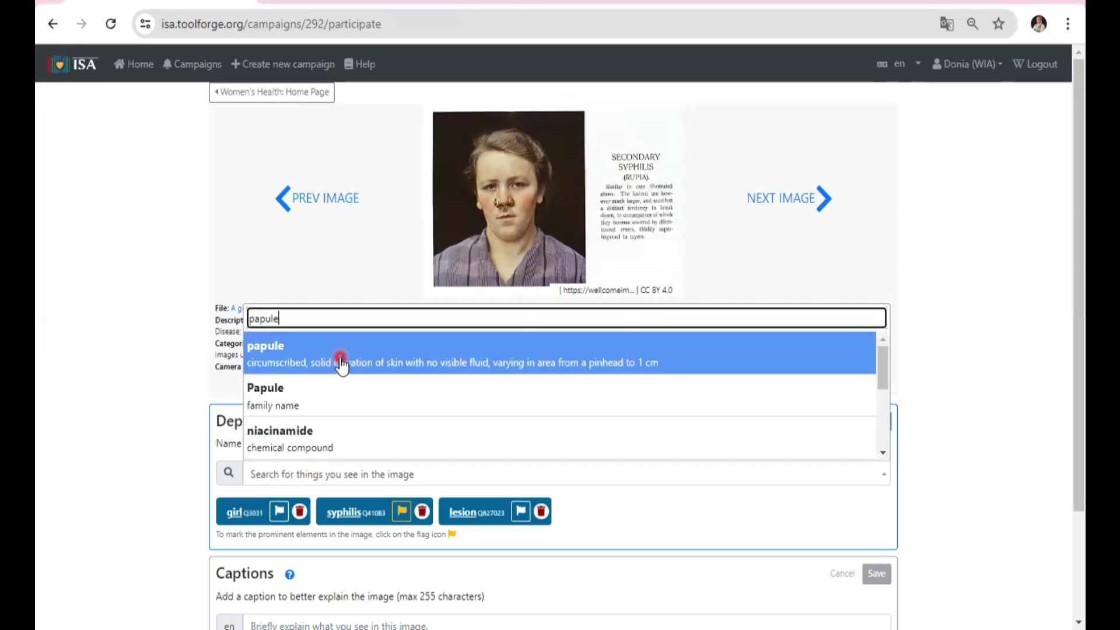
{"action": "left_click", "coordinate": [342, 364]}
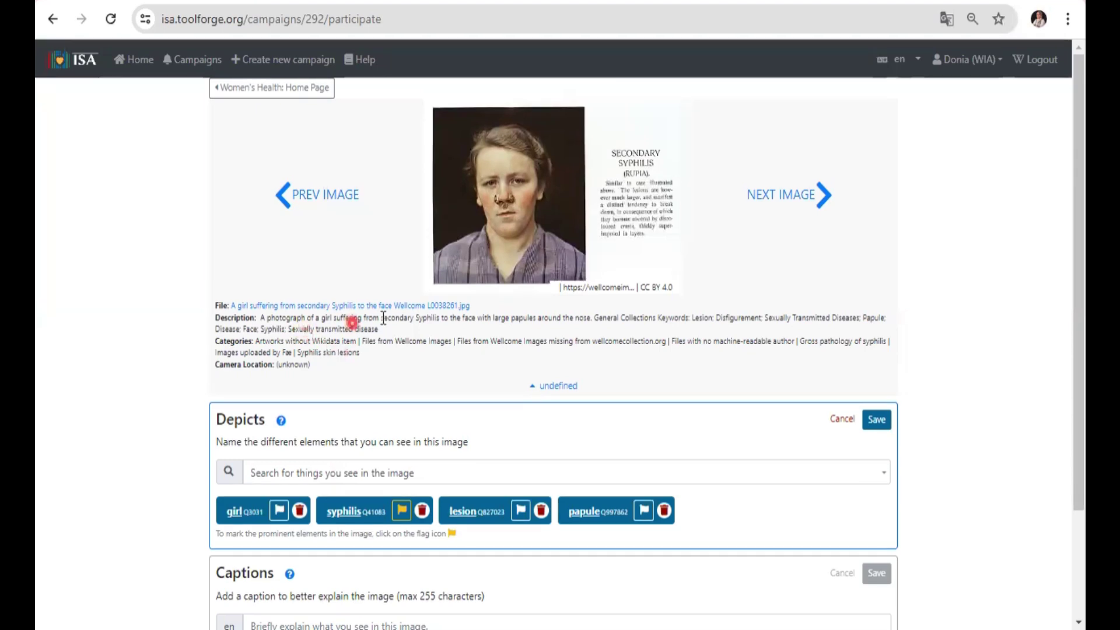
Step: Check the keywords in the image's description against the depicted items, and save the depict statements
{"action": "double_click", "coordinate": [873, 316]}
{"action": "double_click", "coordinate": [227, 329]}
{"action": "double_click", "coordinate": [265, 330]}
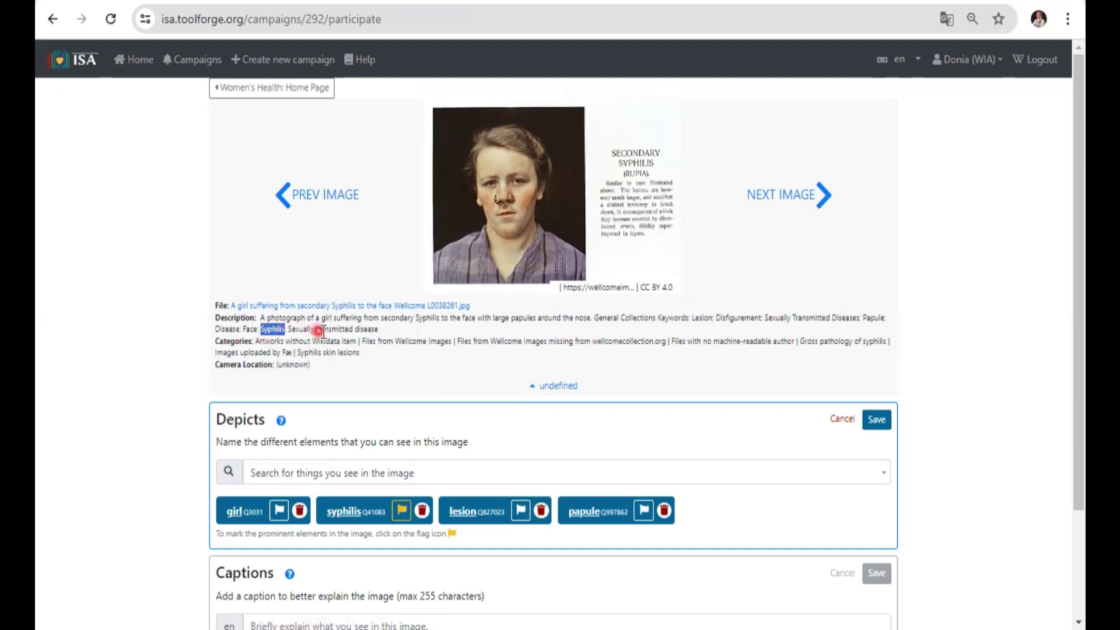
{"action": "left_click", "coordinate": [410, 320]}
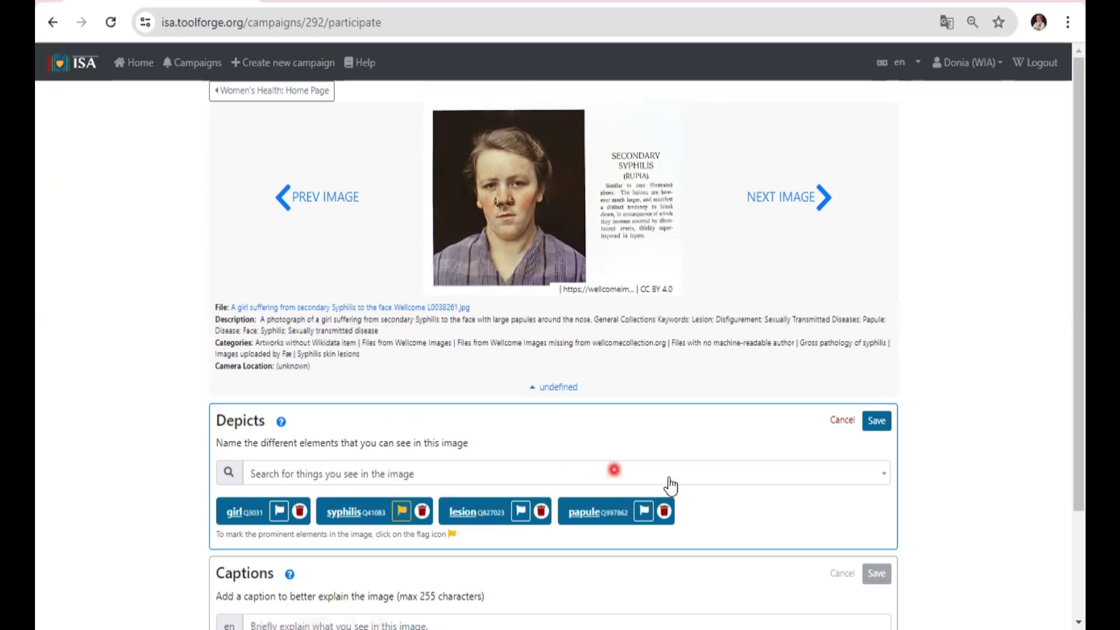
{"action": "left_click", "coordinate": [878, 426]}
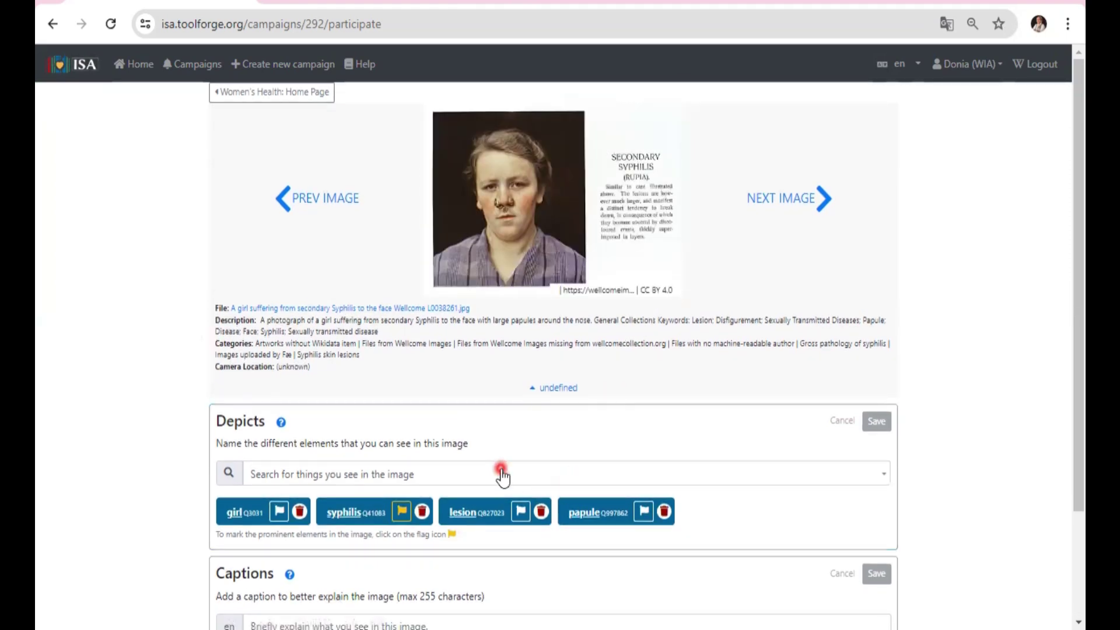
Step: Add the English caption "A photograph of a girl suffering from secondary syphilis appearing in her face." to the syphilis image
{"action": "scroll", "coordinate": [392, 500], "scroll_direction": "down", "scroll_amount": 2}
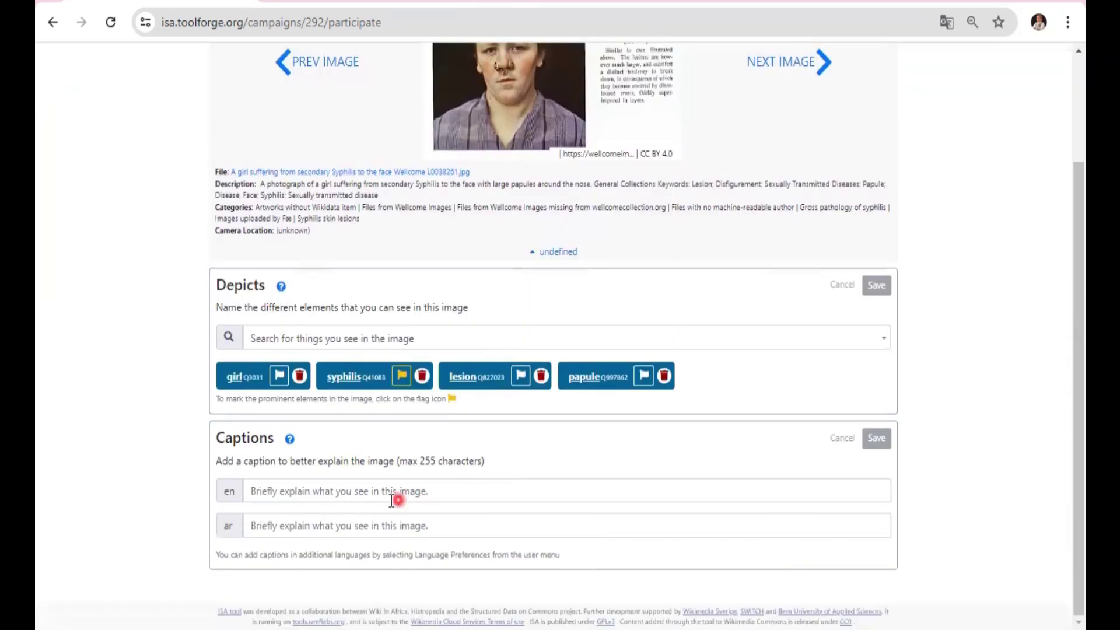
{"action": "left_click", "coordinate": [365, 489]}
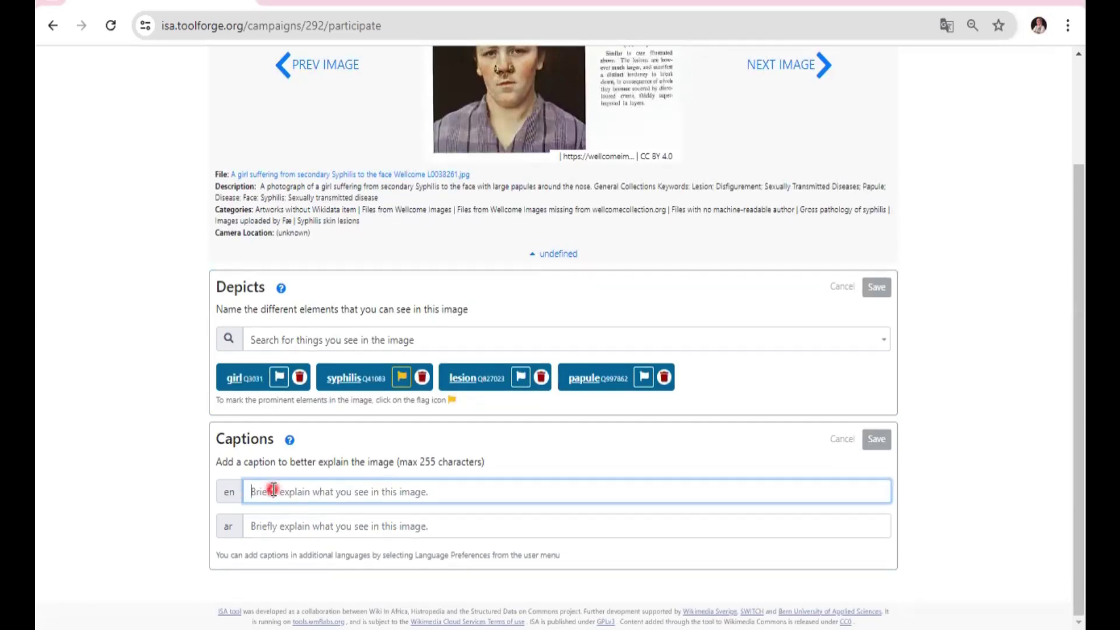
{"action": "type", "text": "A photograph of a girl suffering from secondary syphilis appearing in her face."}
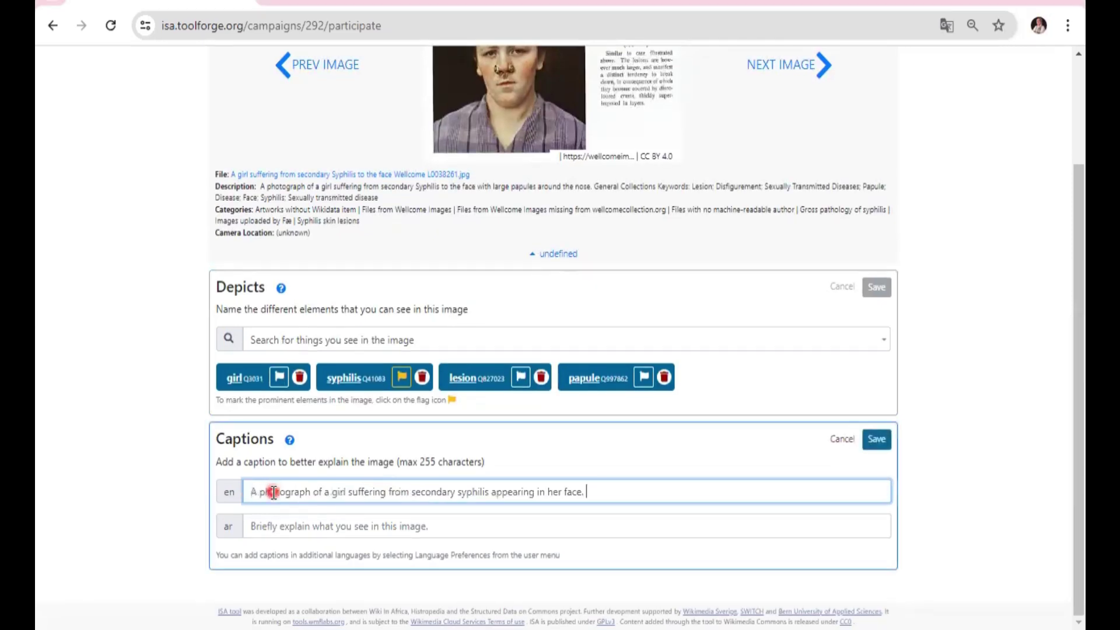
Step: Add the Arabic caption "صورة ملتقطة لفتاة تعاني من مرض الزهري الثانوي الذي يظهر على وجهها." and save the image's captions
{"action": "left_click", "coordinate": [346, 522]}
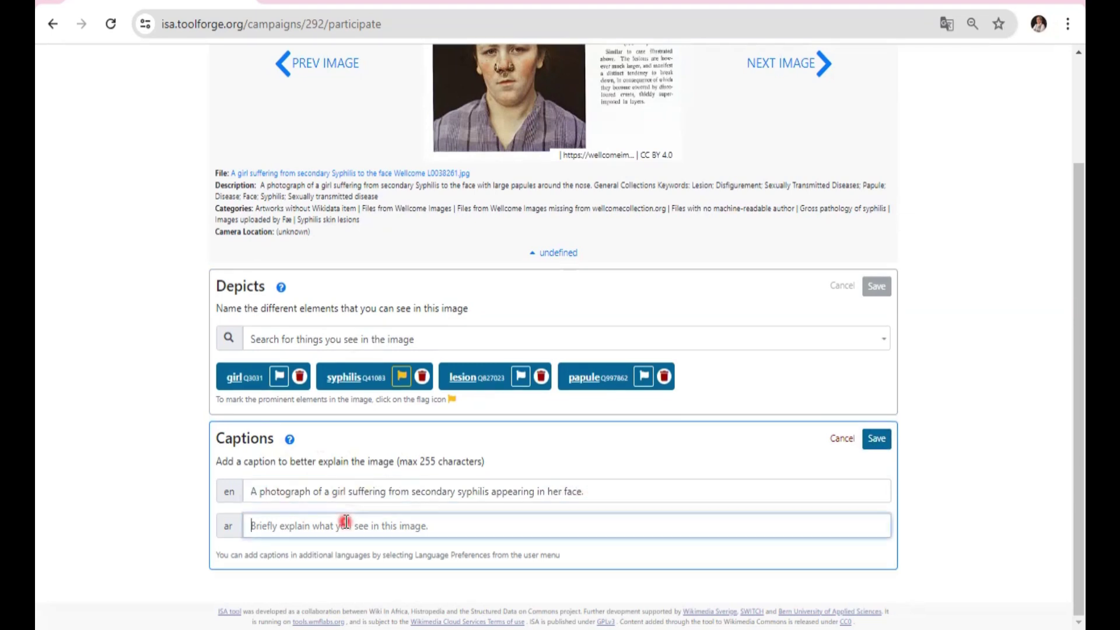
{"action": "type", "text": "صورة ملتقطة لفتاة تعاني من مرض الزهري الثانوي الذي يظهر على وجهها."}
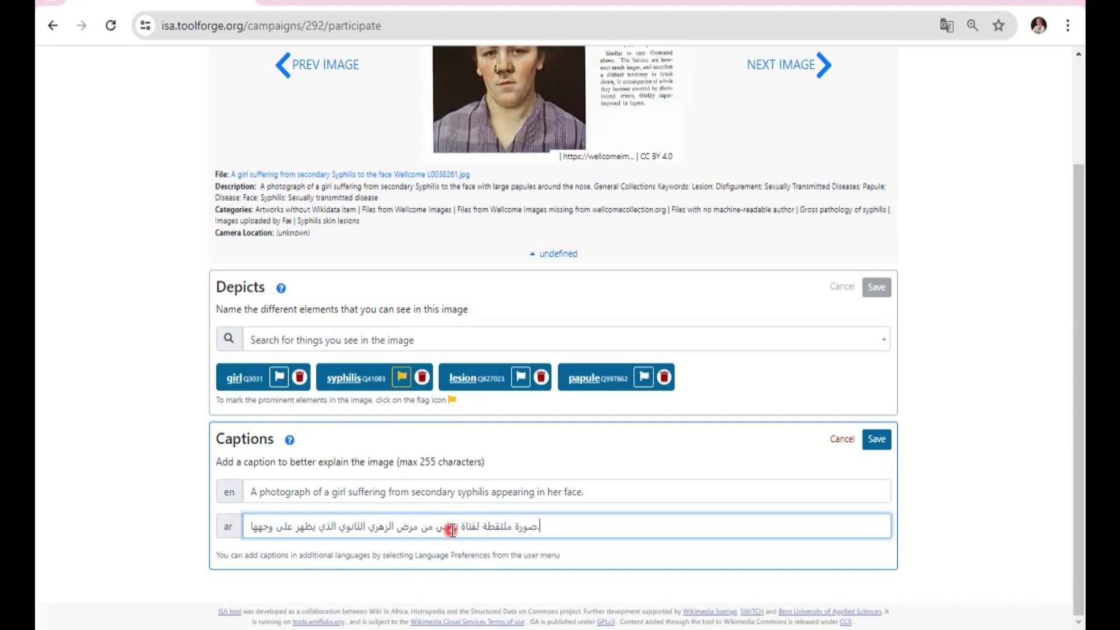
{"action": "left_click", "coordinate": [877, 443]}
{"action": "left_click", "coordinate": [877, 444]}
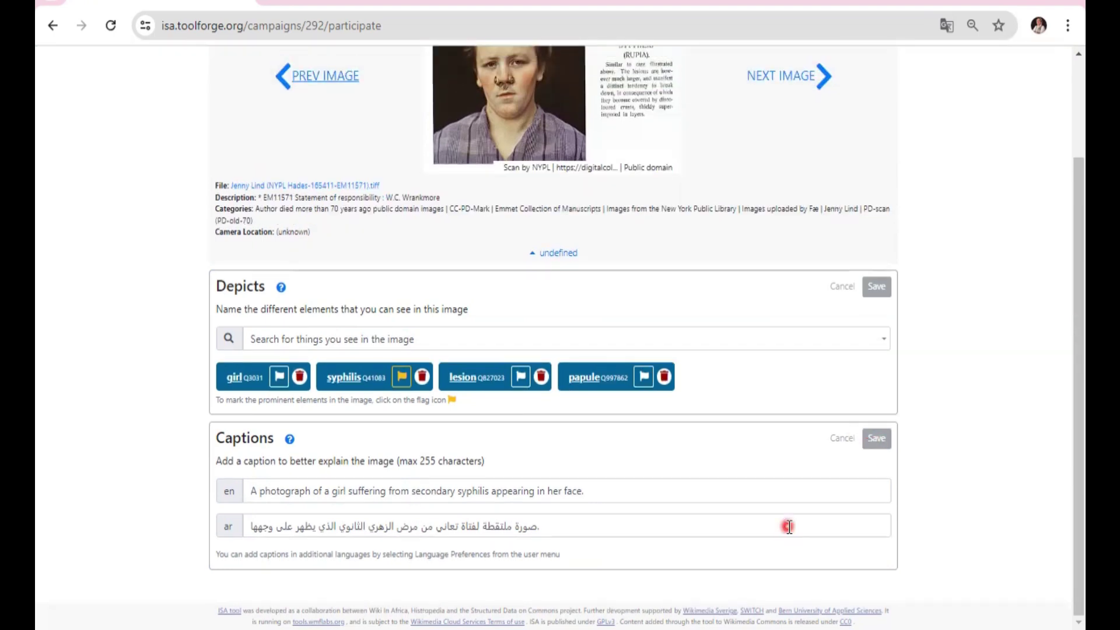
Step: Move on from the captioned syphilis image to the campaign's next image
{"action": "scroll", "coordinate": [789, 527], "scroll_direction": "up", "scroll_amount": 2}
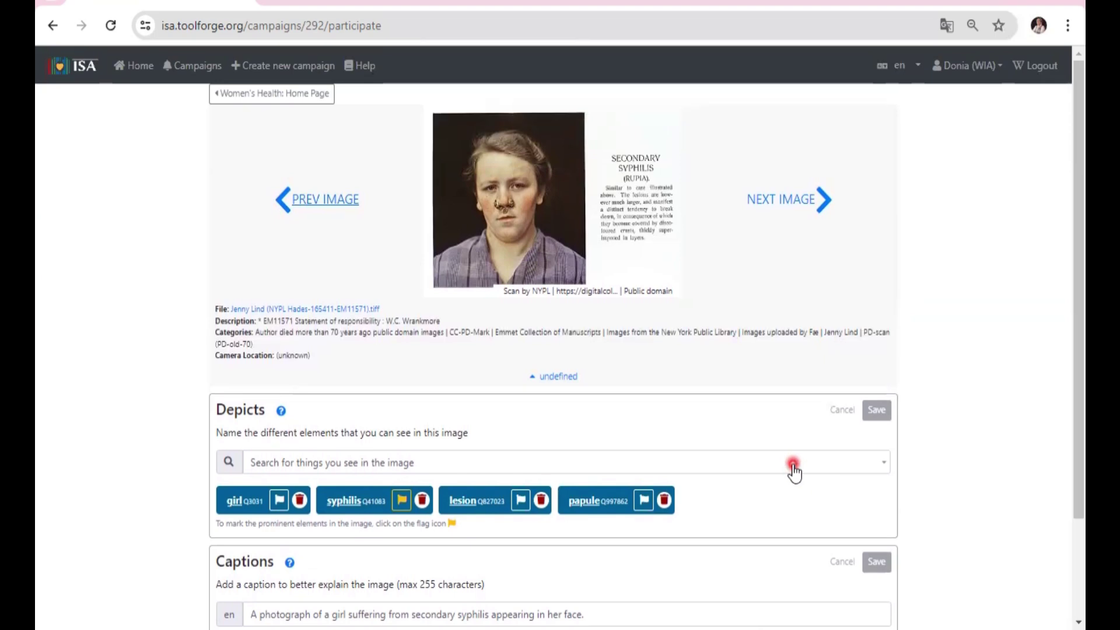
{"action": "left_click", "coordinate": [788, 201]}
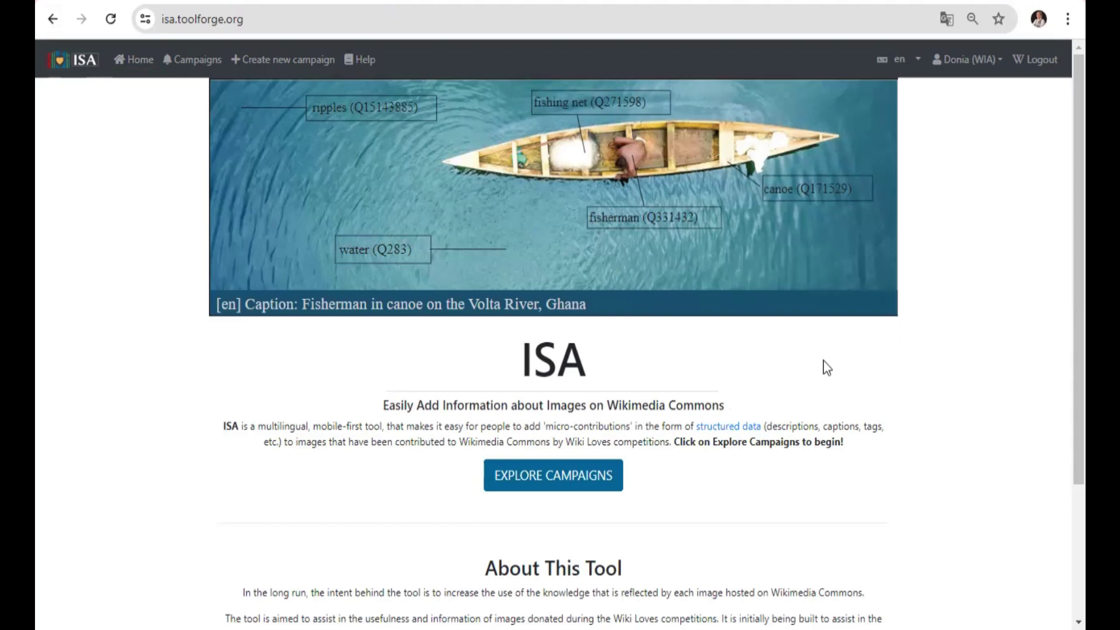
Step: Open the account's language preferences, browse the available depicts languages without changing the selection, and save the preferences
{"action": "left_click", "coordinate": [995, 66]}
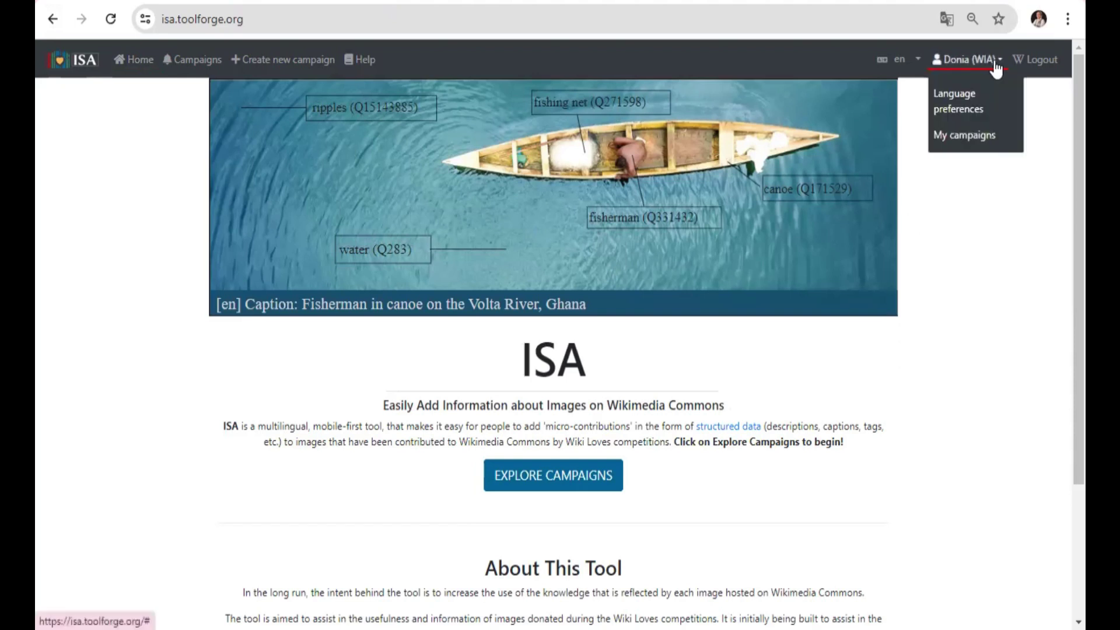
{"action": "left_click", "coordinate": [966, 108]}
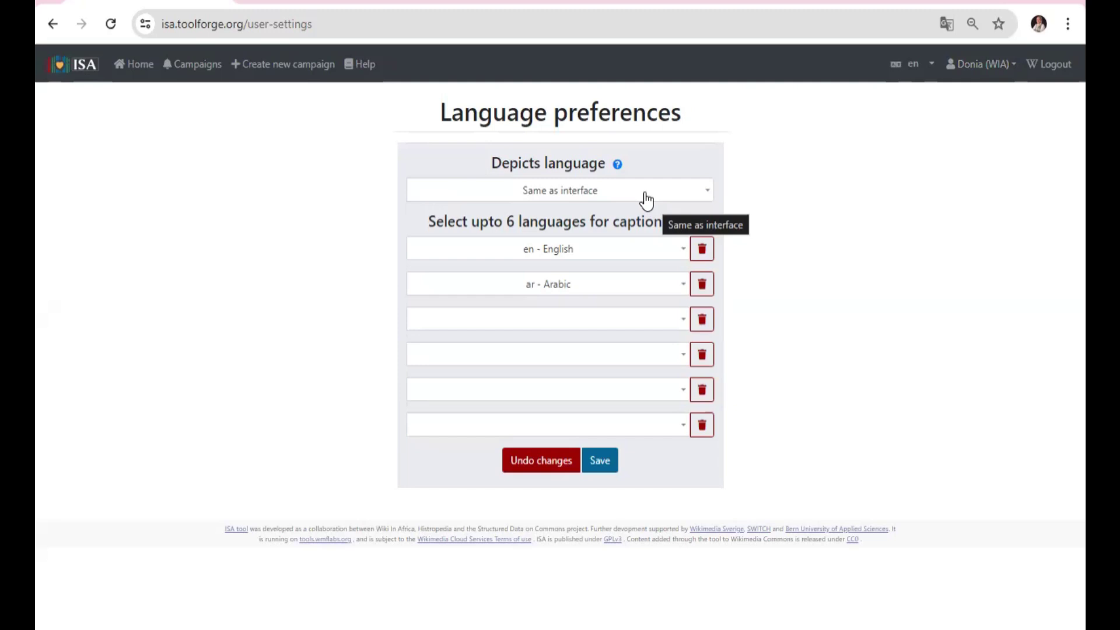
{"action": "left_click", "coordinate": [647, 202]}
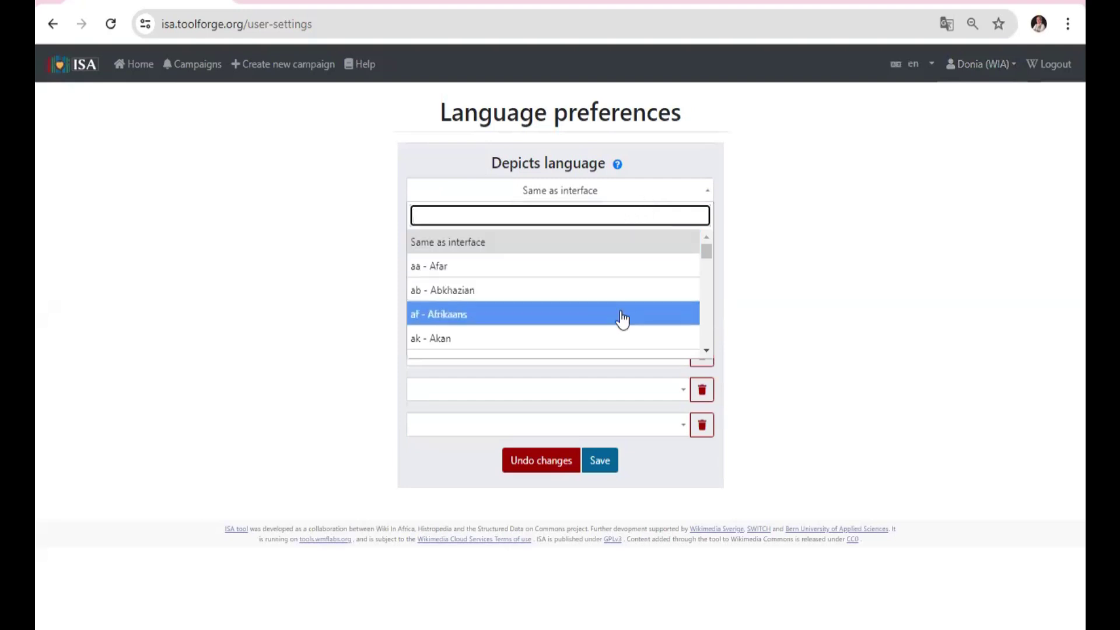
{"action": "scroll", "coordinate": [622, 318], "scroll_direction": "down", "scroll_amount": 1}
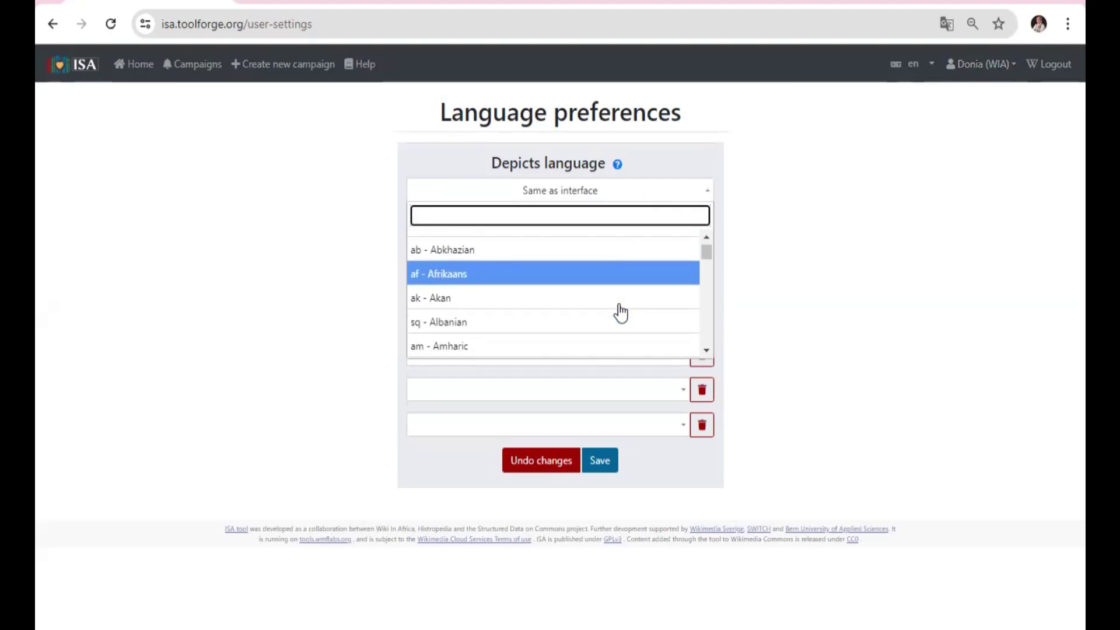
{"action": "scroll", "coordinate": [621, 313], "scroll_direction": "down", "scroll_amount": 1}
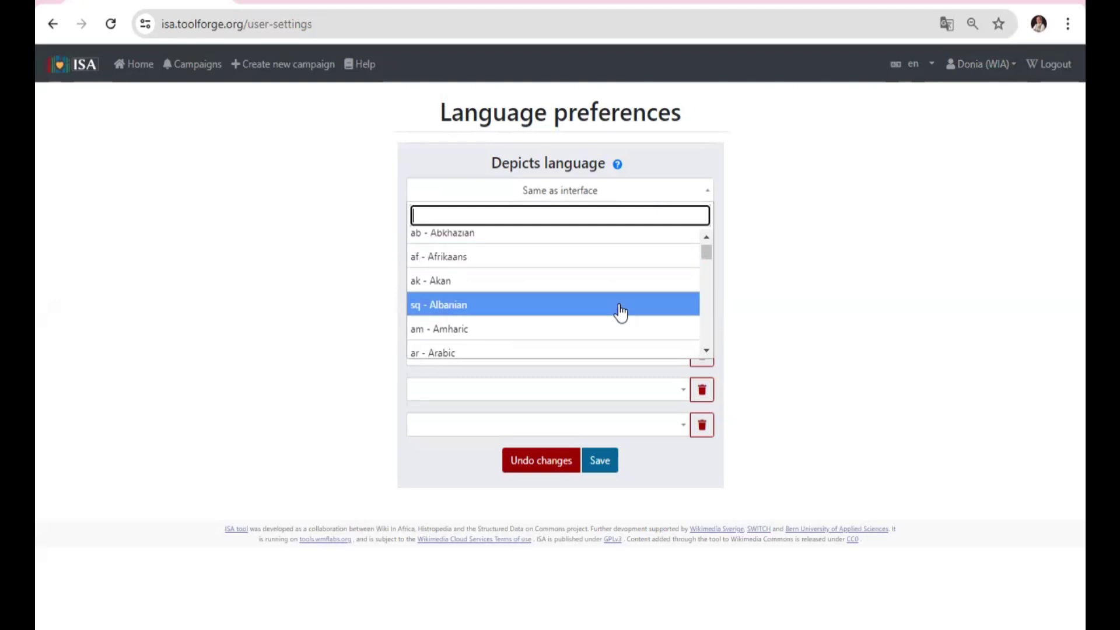
{"action": "left_click", "coordinate": [756, 313]}
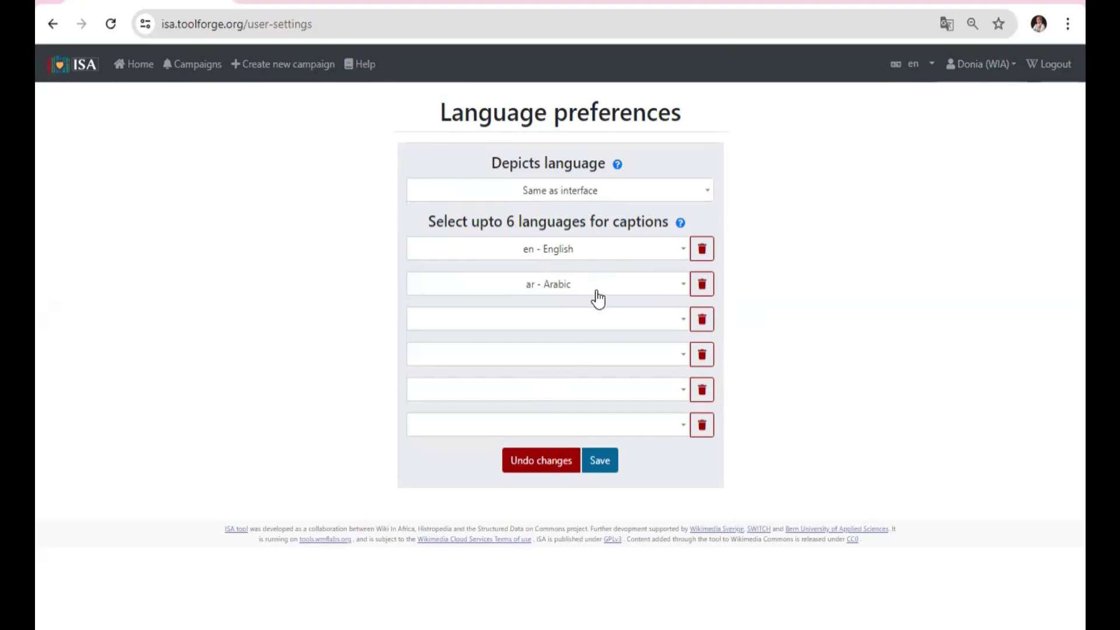
{"action": "left_click", "coordinate": [607, 466]}
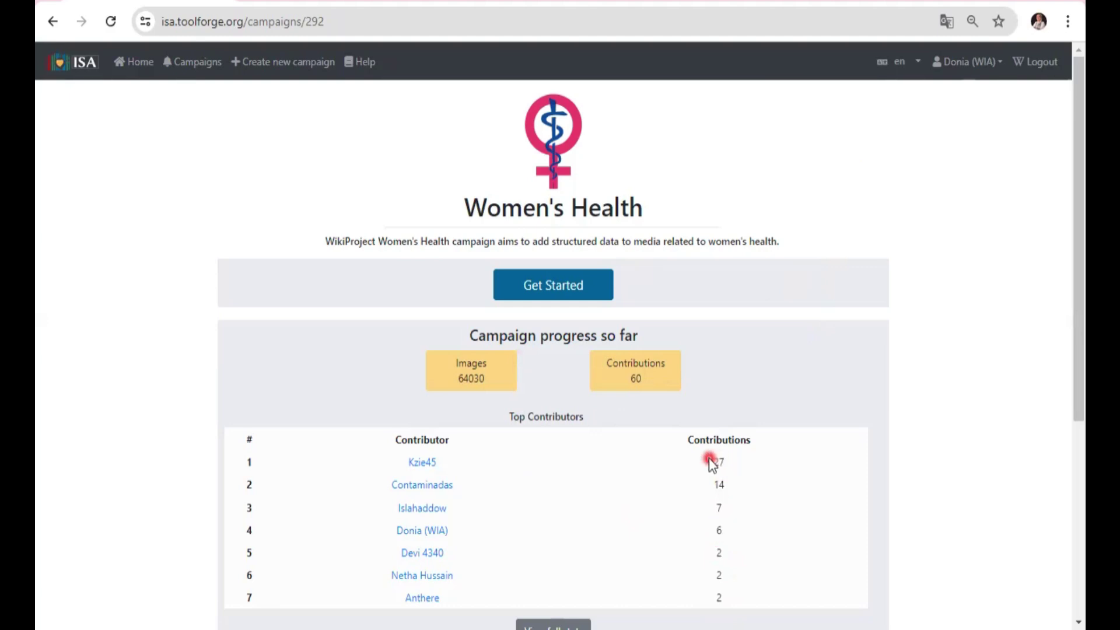
Step: Review the Women's Health campaign's progress and top contributors, and open its full statistics
{"action": "scroll", "coordinate": [555, 493], "scroll_direction": "down", "scroll_amount": 1}
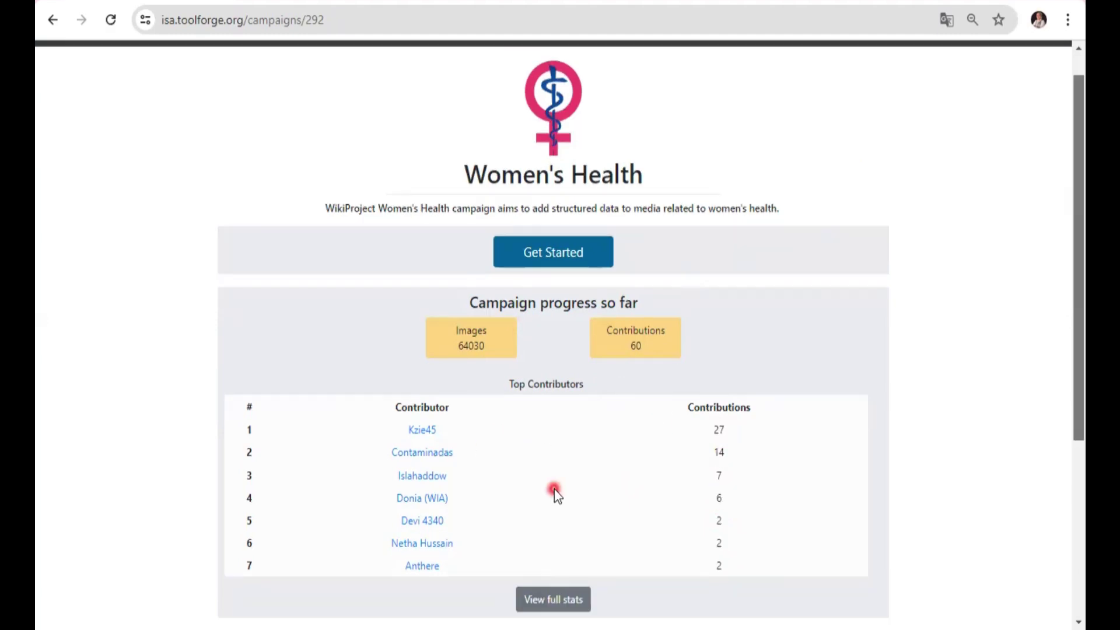
{"action": "left_click", "coordinate": [549, 609]}
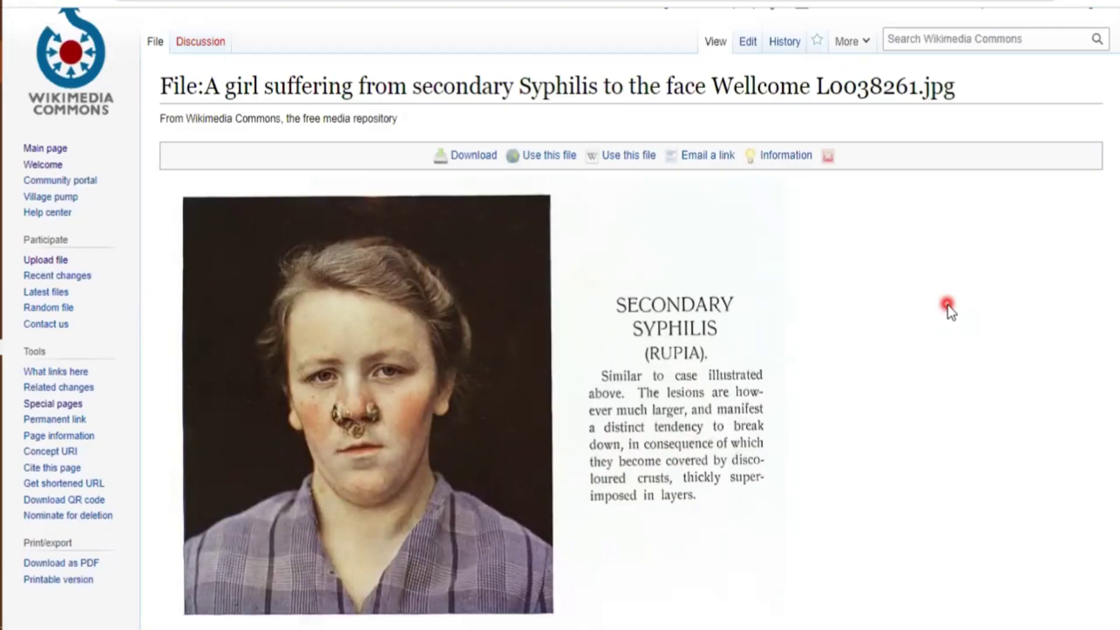
Step: Check the syphilis image's captions in all languages and its depicted items in the structured data on its Wikimedia Commons file page
{"action": "scroll", "coordinate": [950, 309], "scroll_direction": "down", "scroll_amount": 2}
{"action": "scroll", "coordinate": [950, 309], "scroll_direction": "down", "scroll_amount": 2}
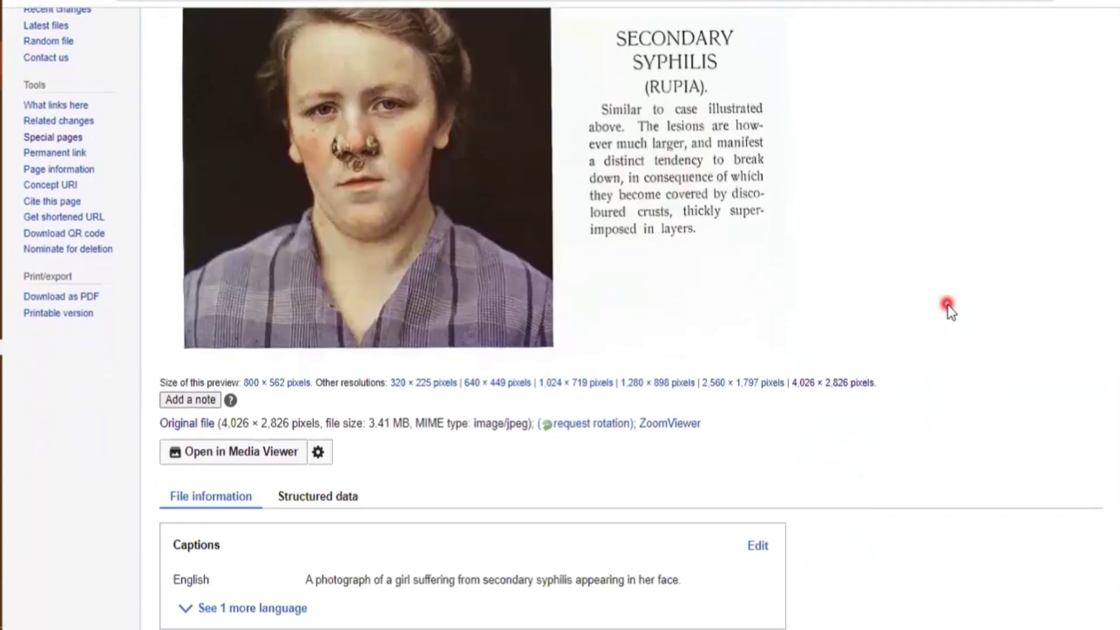
{"action": "scroll", "coordinate": [950, 310], "scroll_direction": "down", "scroll_amount": 2}
{"action": "scroll", "coordinate": [948, 309], "scroll_direction": "down", "scroll_amount": 1}
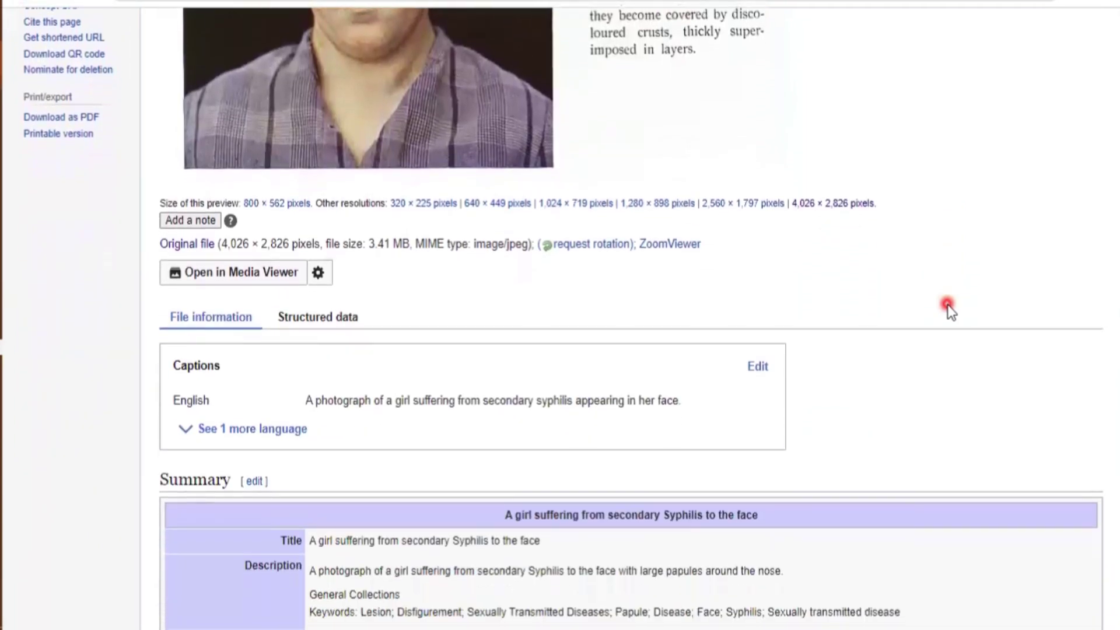
{"action": "left_click", "coordinate": [274, 430]}
{"action": "left_click", "coordinate": [330, 320]}
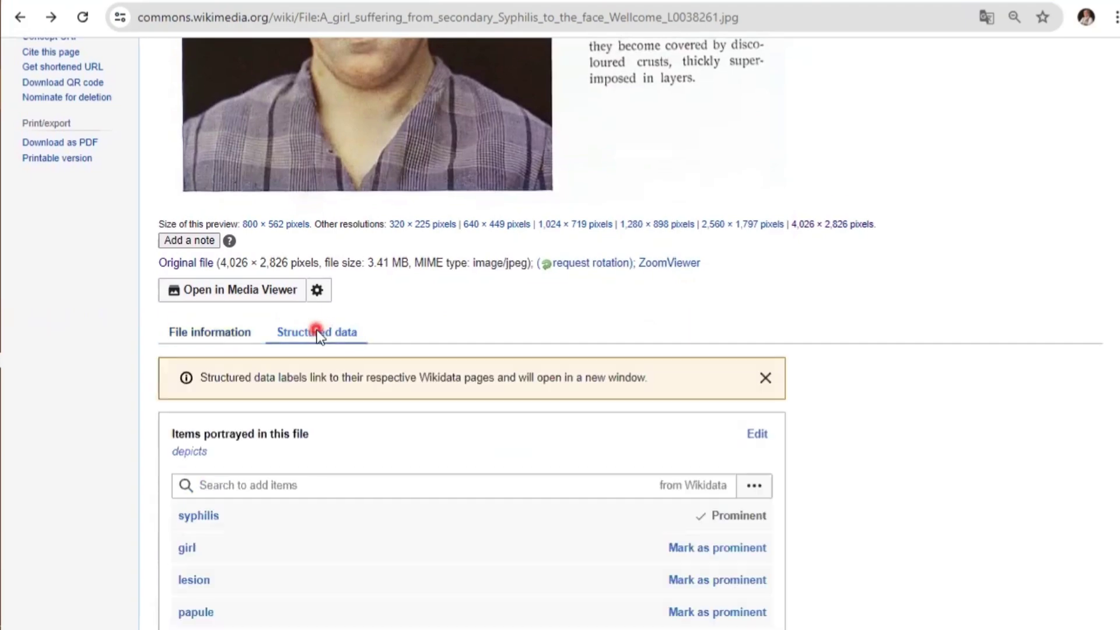
{"action": "scroll", "coordinate": [465, 409], "scroll_direction": "down", "scroll_amount": 4}
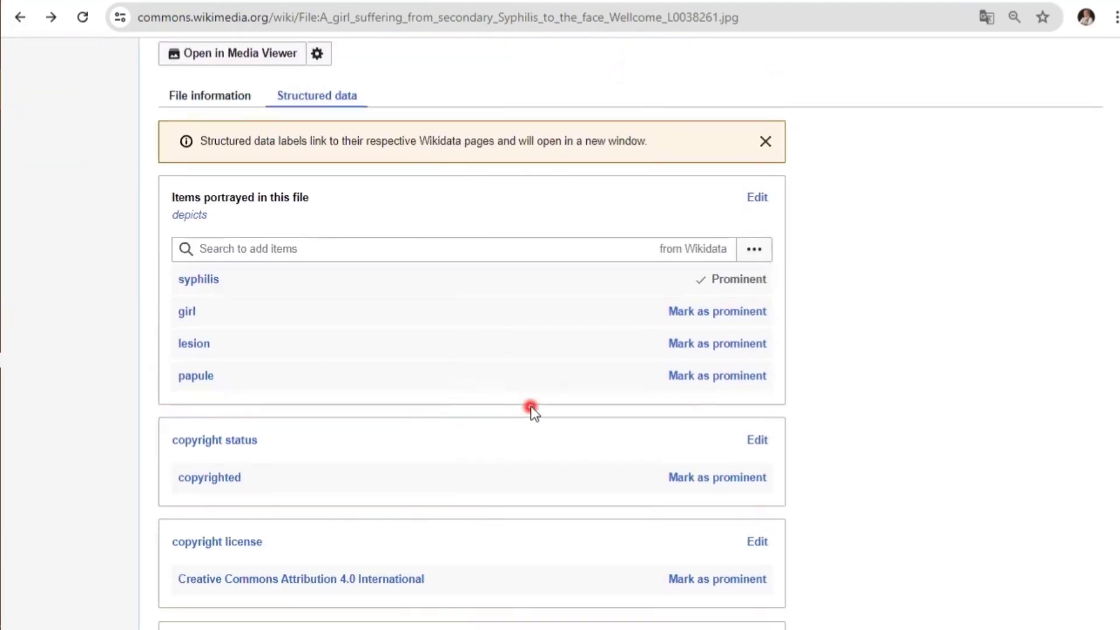
Step: Open the account's contributions list and follow the Isa tag of the English caption edit to read about the ISA Tool
{"action": "scroll", "coordinate": [530, 406], "scroll_direction": "up", "scroll_amount": 15}
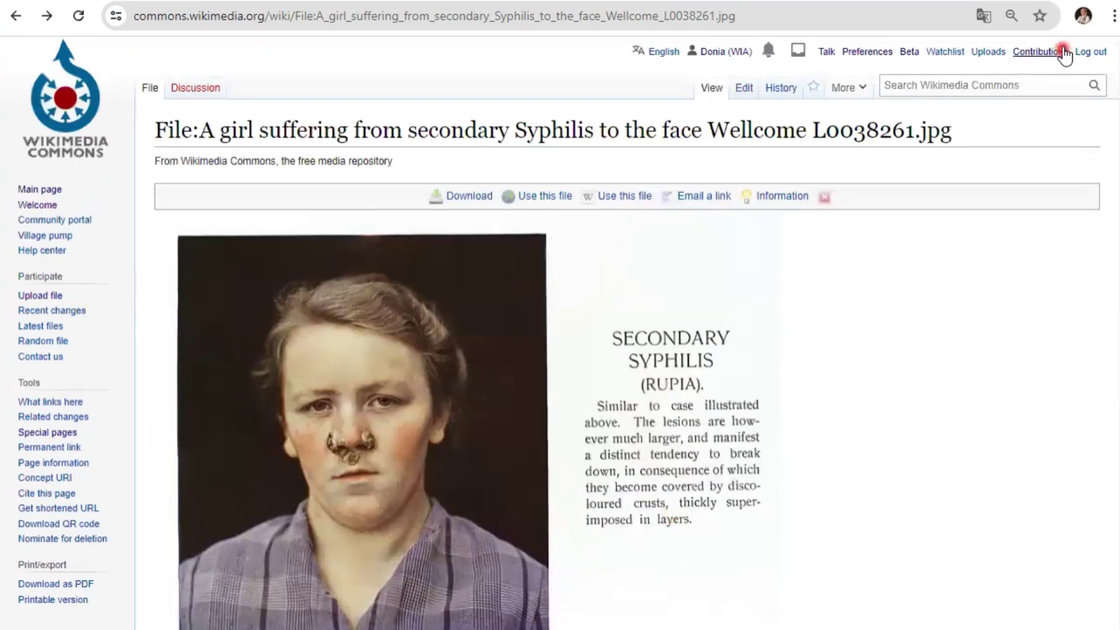
{"action": "left_click", "coordinate": [1063, 52]}
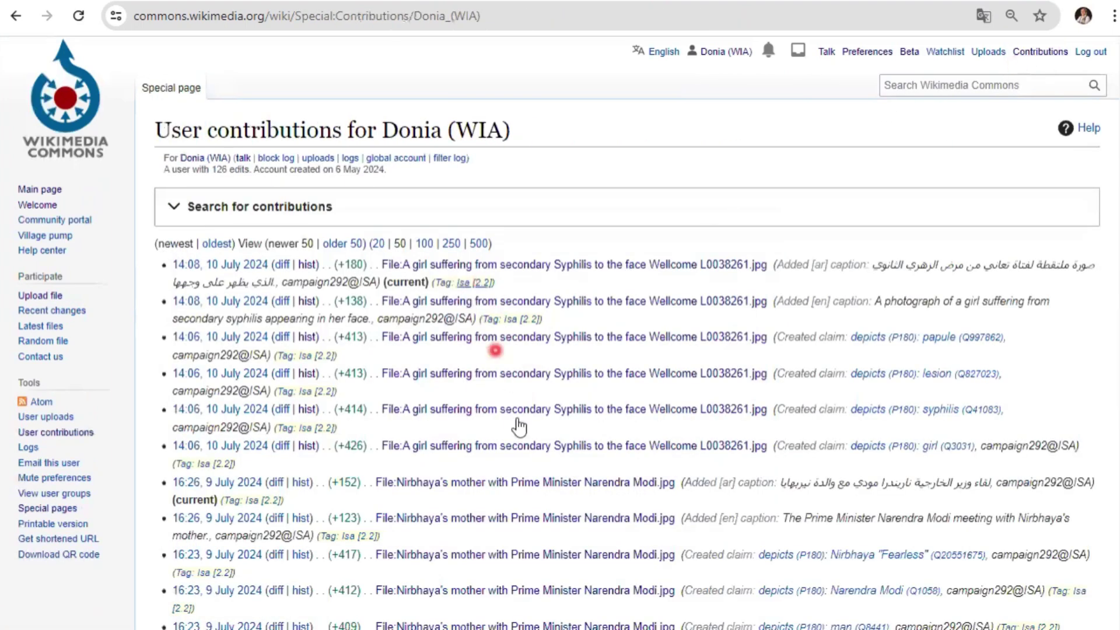
{"action": "left_click", "coordinate": [534, 319]}
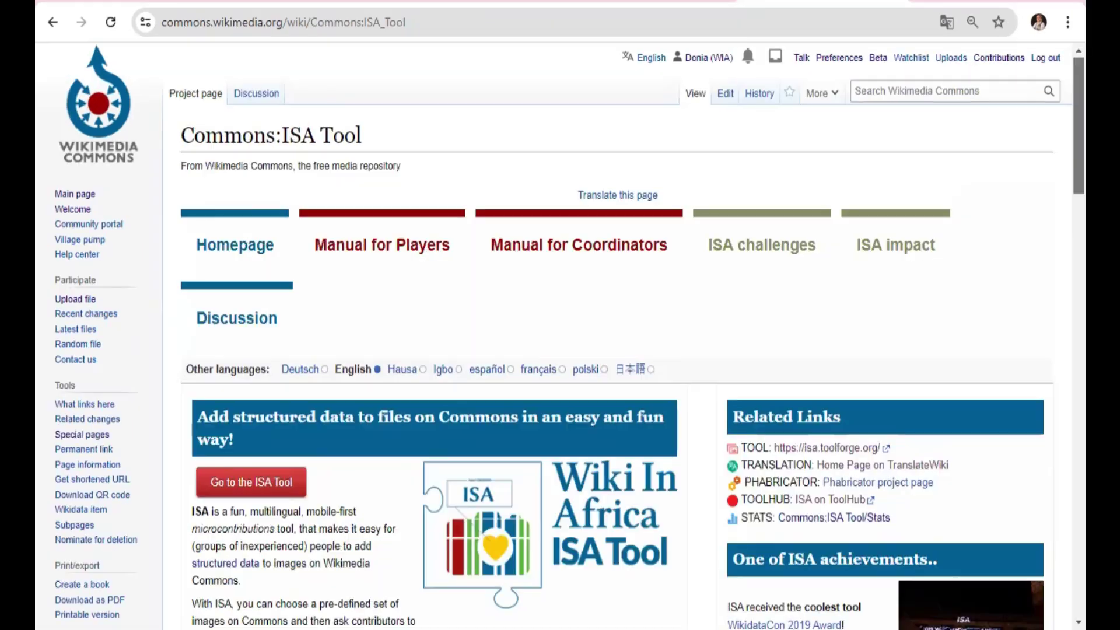
{"action": "scroll", "coordinate": [560, 350], "scroll_direction": "down", "scroll_amount": 3}
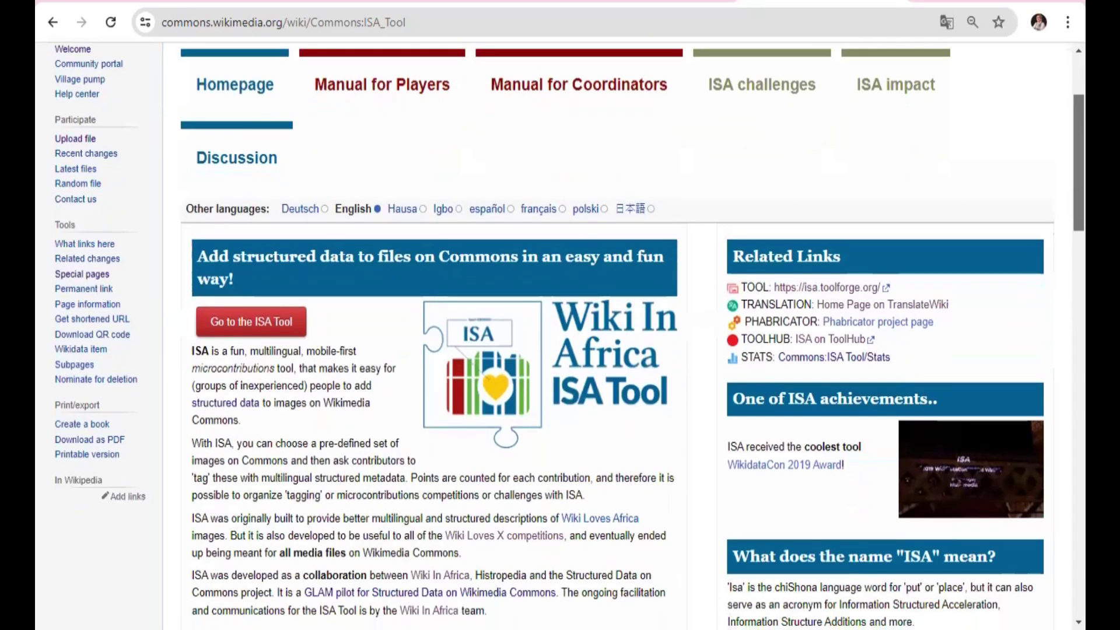